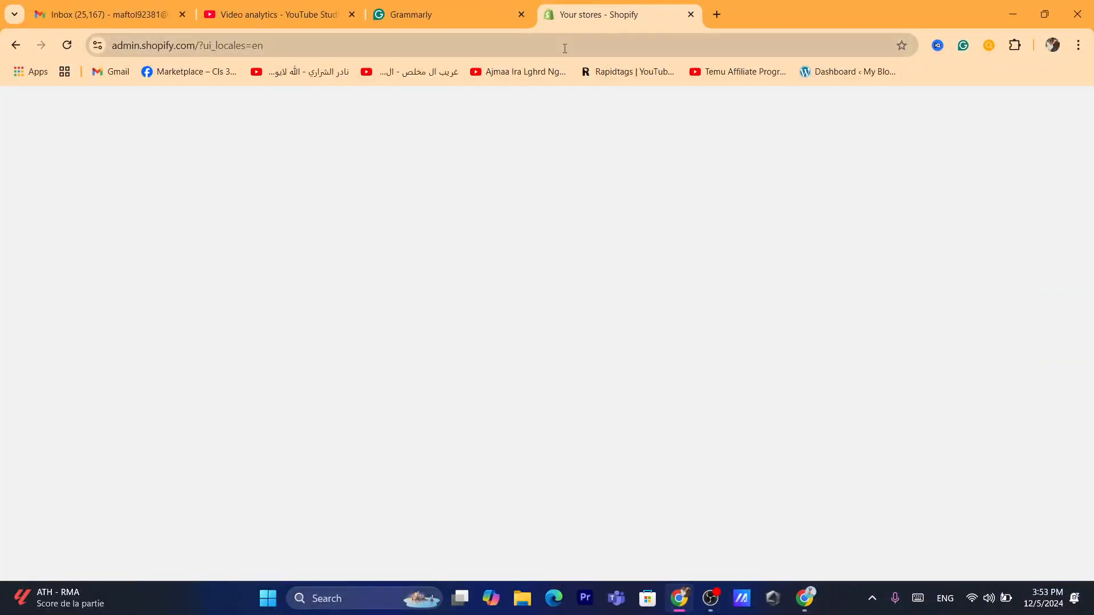
Step: Open the Offmarket store's admin and go to its Shipping and delivery settings
{"action": "left_click", "coordinate": [563, 45]}
{"action": "type", "text": "s"}
{"action": "left_click", "coordinate": [430, 484]}
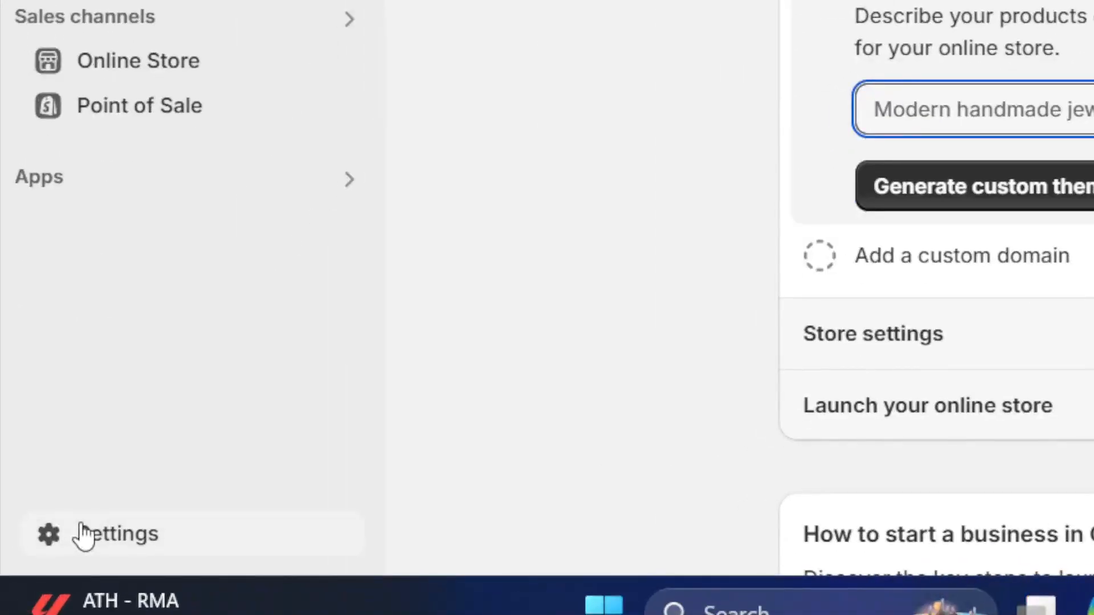
{"action": "left_click", "coordinate": [33, 564]}
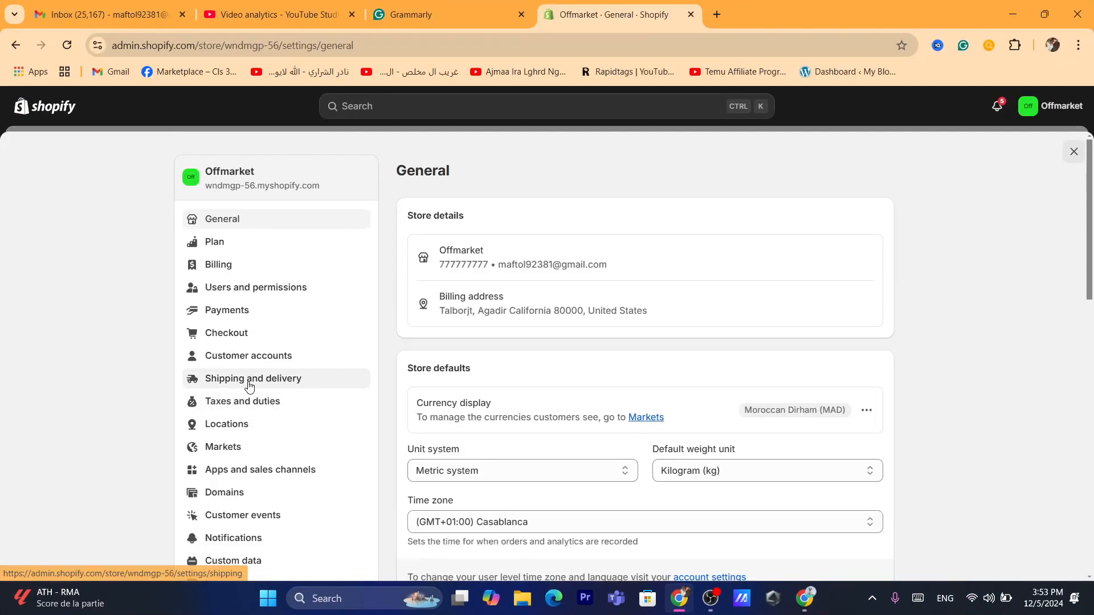
{"action": "left_click", "coordinate": [250, 380]}
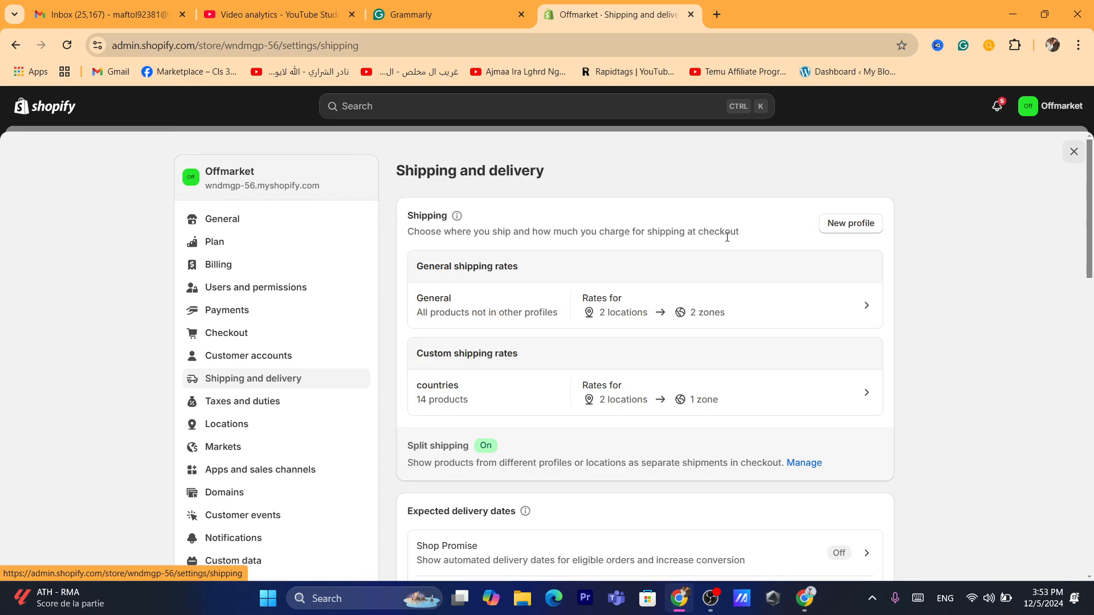
Step: Start a new custom shipping profile and name it "products x"
{"action": "left_click", "coordinate": [835, 229]}
{"action": "left_click", "coordinate": [459, 247]}
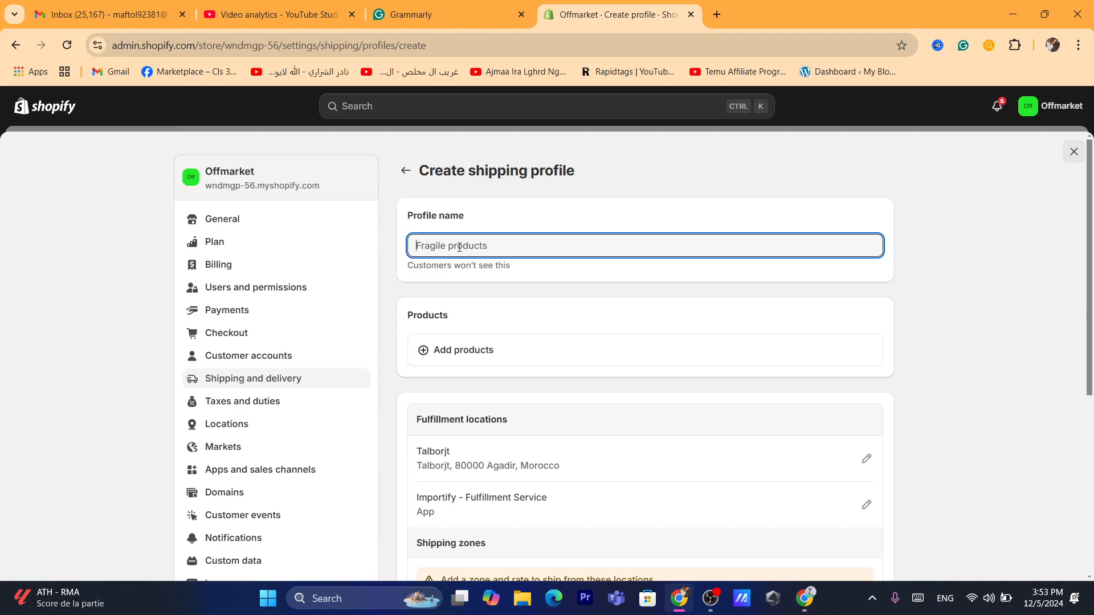
{"action": "type", "text": "p"}
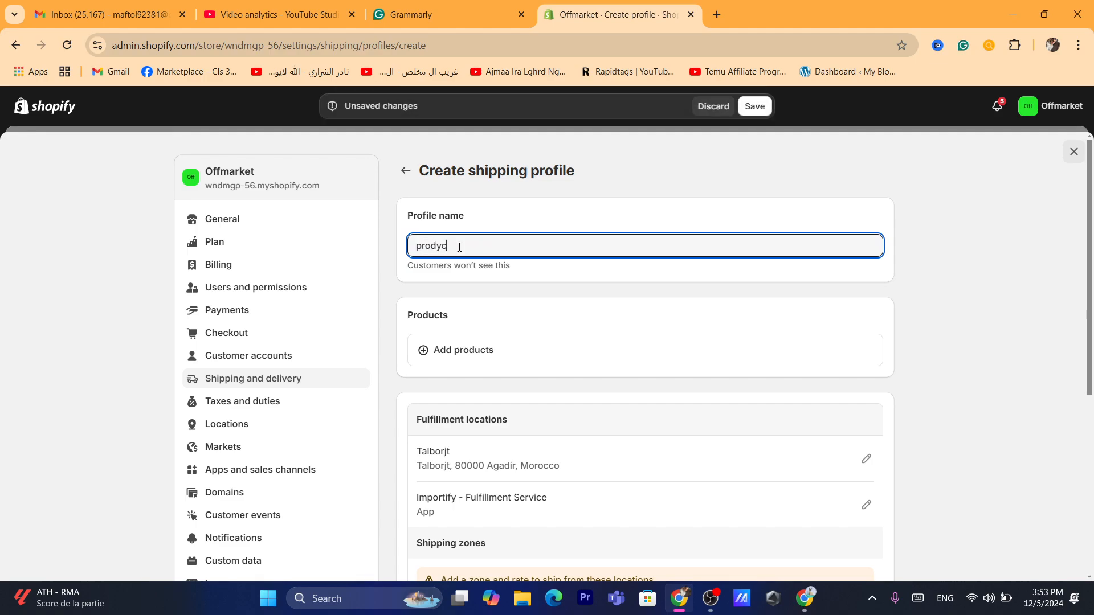
{"action": "type", "text": "roducts"}
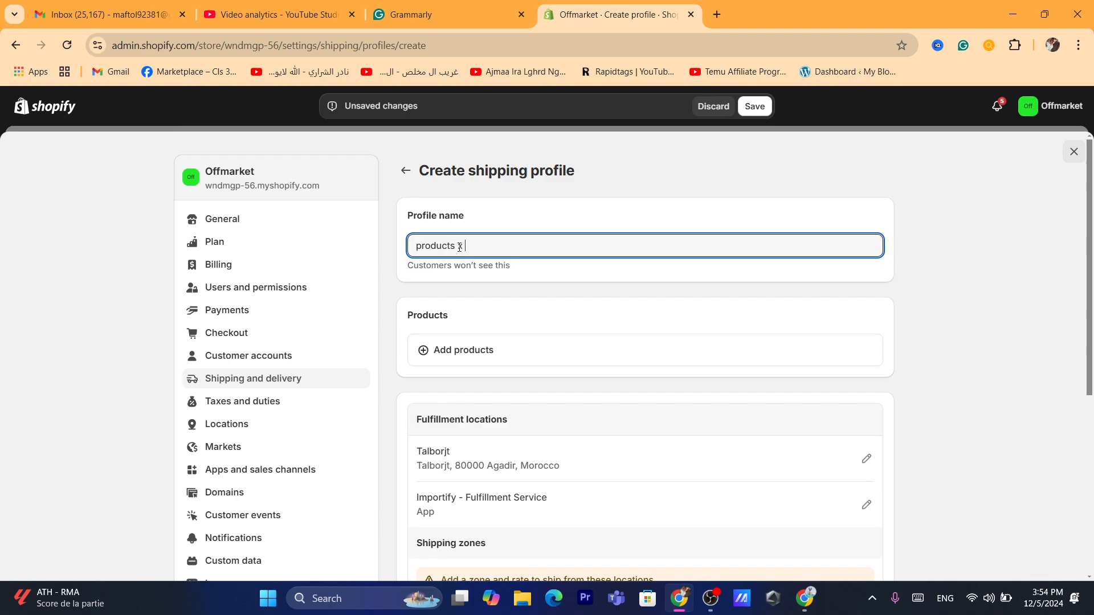
{"action": "type", "text": " x"}
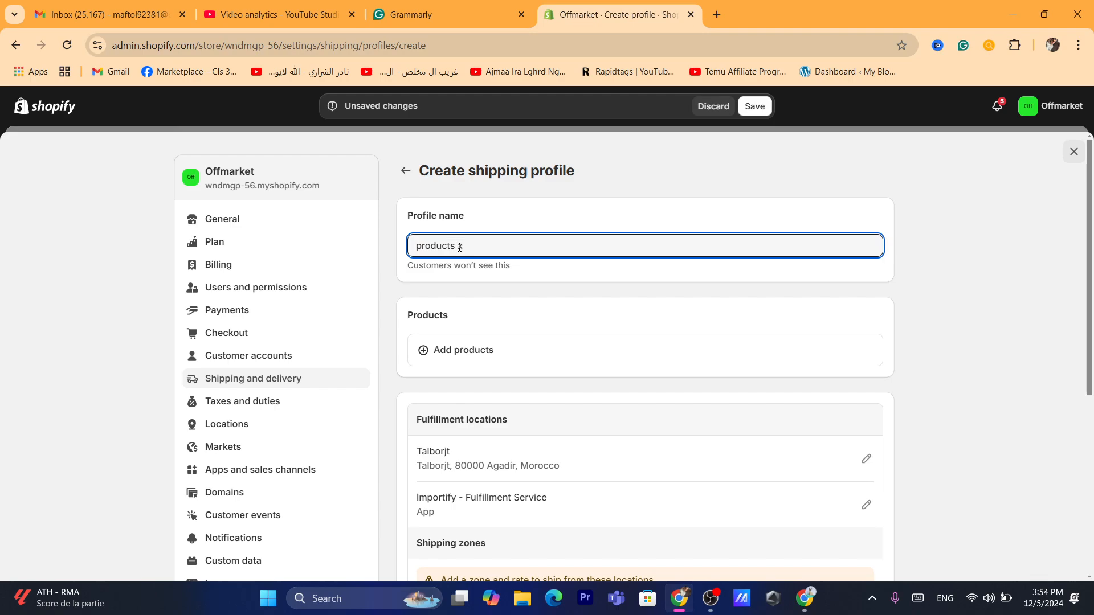
Step: Add the "test" product and all variants of "Wholesale Private Label Professional Liquid Natural Vegan" to the profile
{"action": "left_click", "coordinate": [473, 363]}
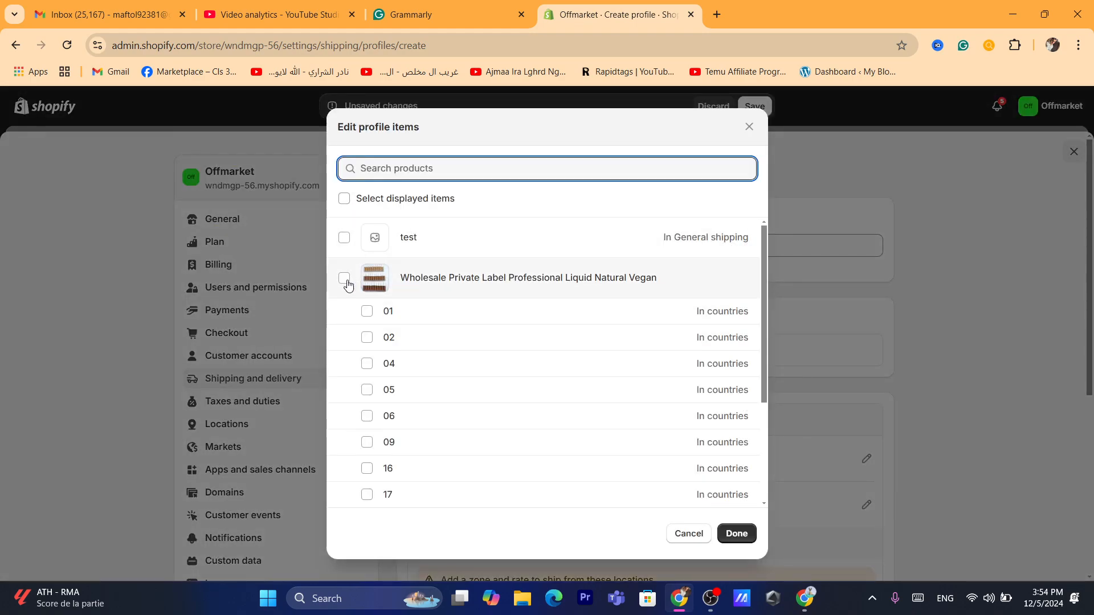
{"action": "left_click", "coordinate": [343, 278]}
{"action": "left_click", "coordinate": [342, 238]}
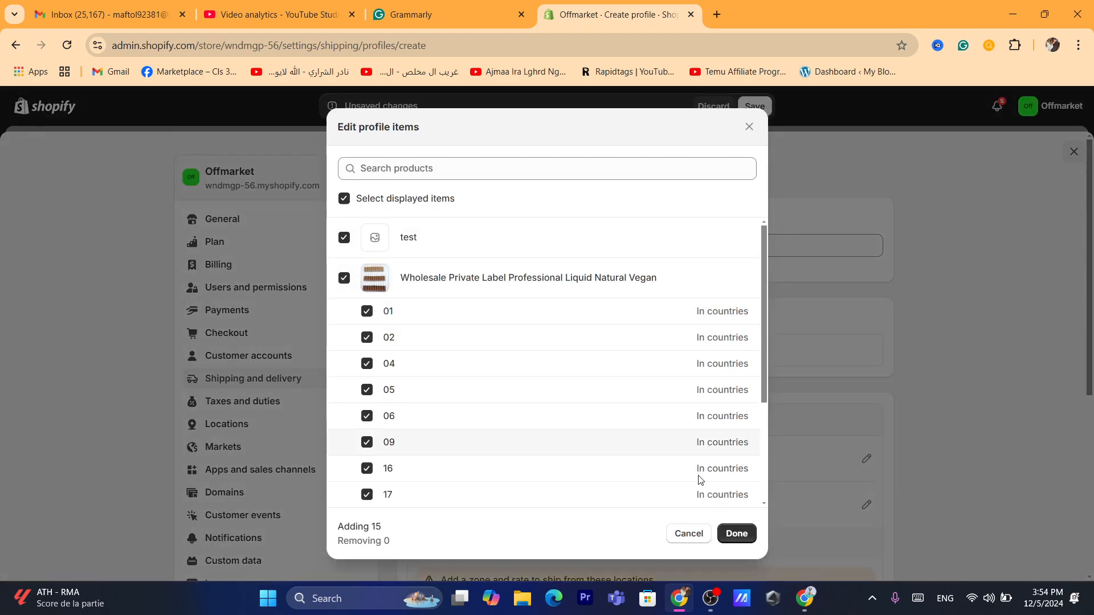
{"action": "left_click", "coordinate": [737, 533]}
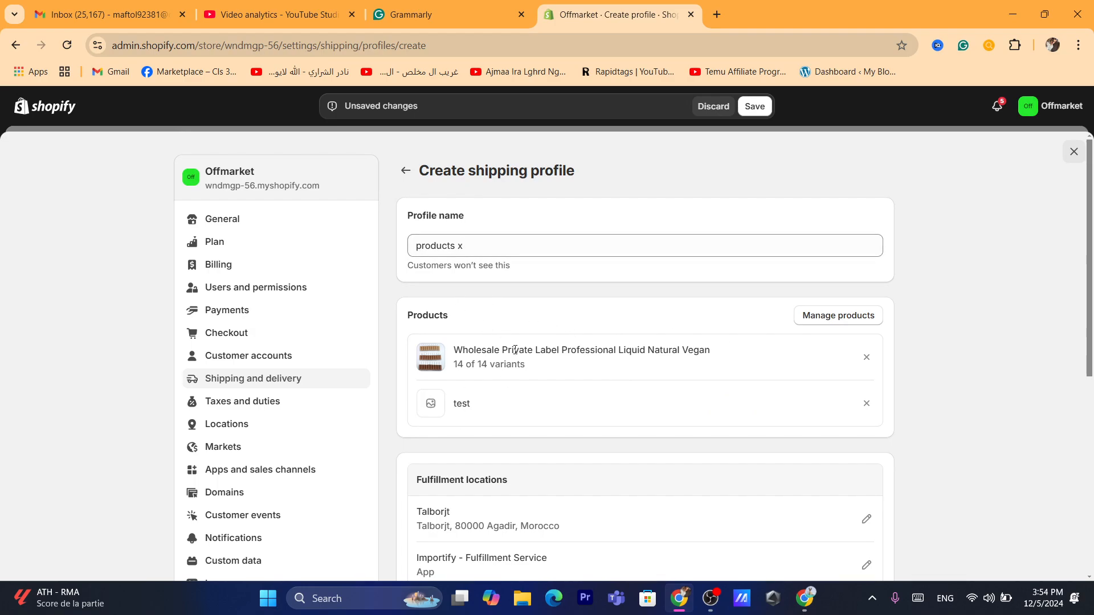
Step: Create an unnamed shipping zone covering all of Europe, and open a new rate for that zone
{"action": "left_click_drag", "start_coordinate": [1091, 266], "coordinate": [1091, 406]}
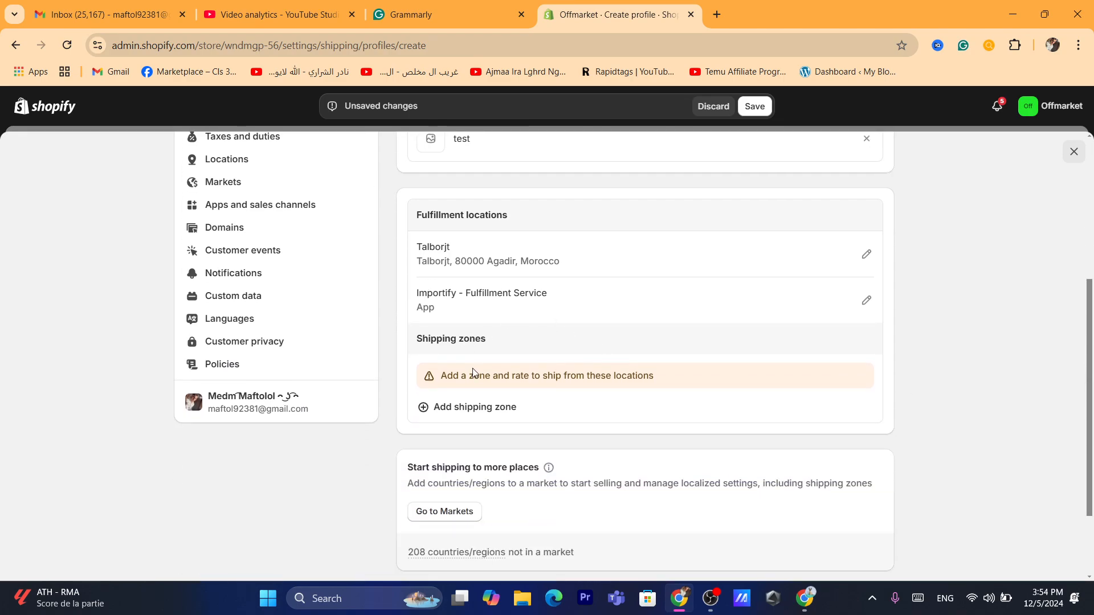
{"action": "left_click_drag", "start_coordinate": [480, 382], "coordinate": [558, 370]}
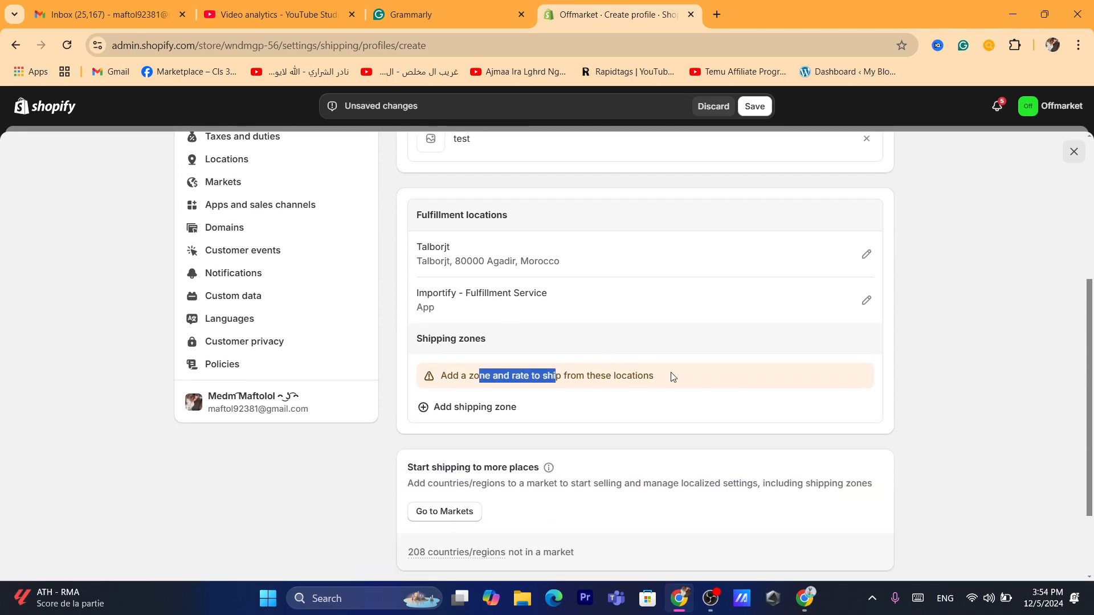
{"action": "left_click", "coordinate": [969, 365]}
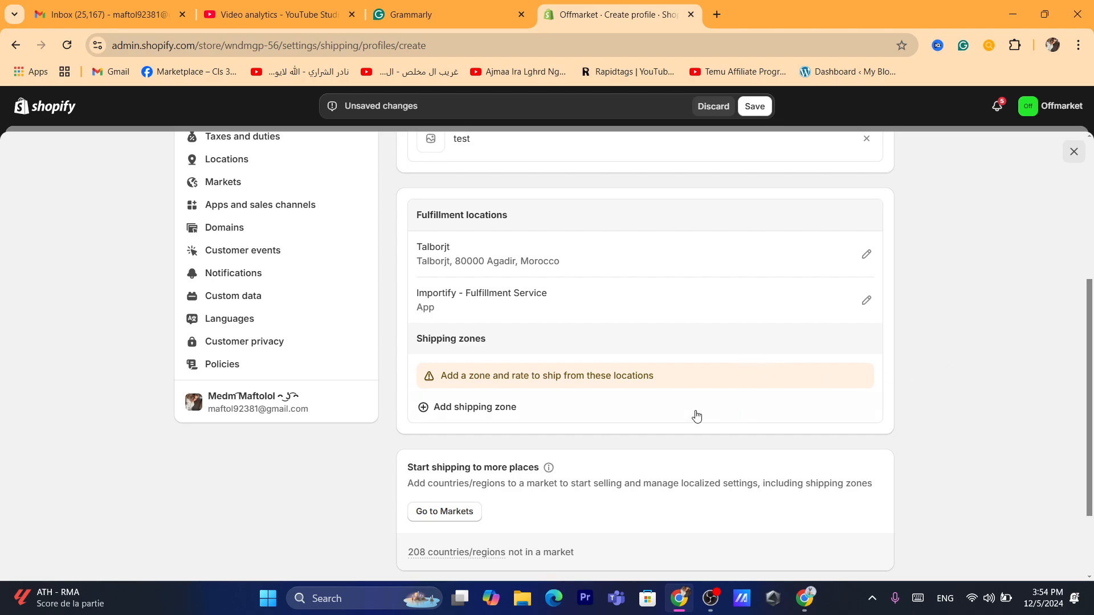
{"action": "left_click", "coordinate": [472, 414]}
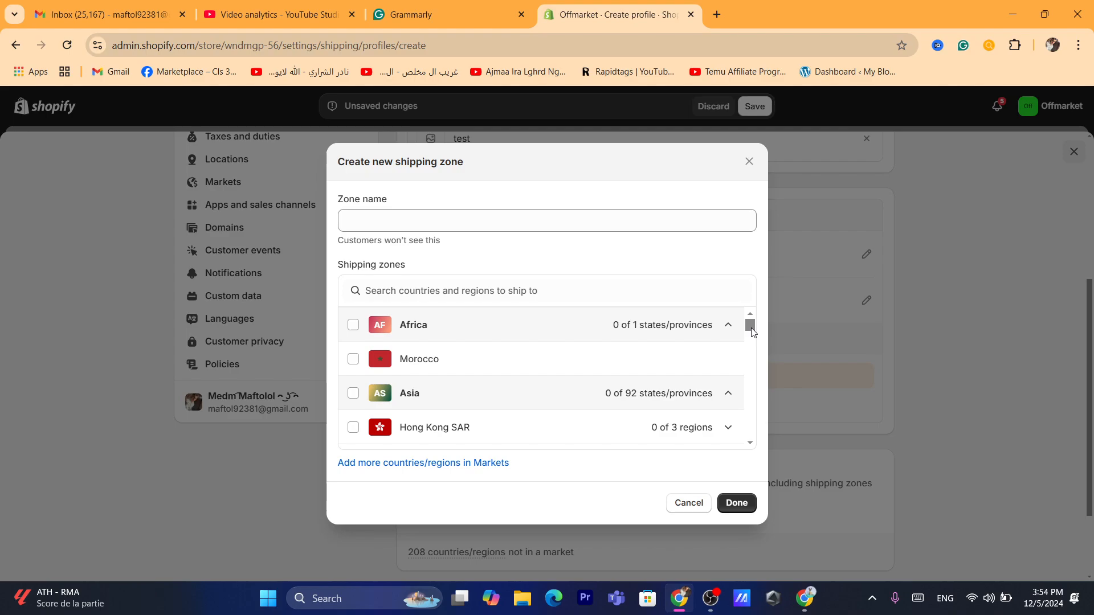
{"action": "left_click_drag", "start_coordinate": [751, 331], "coordinate": [755, 335]}
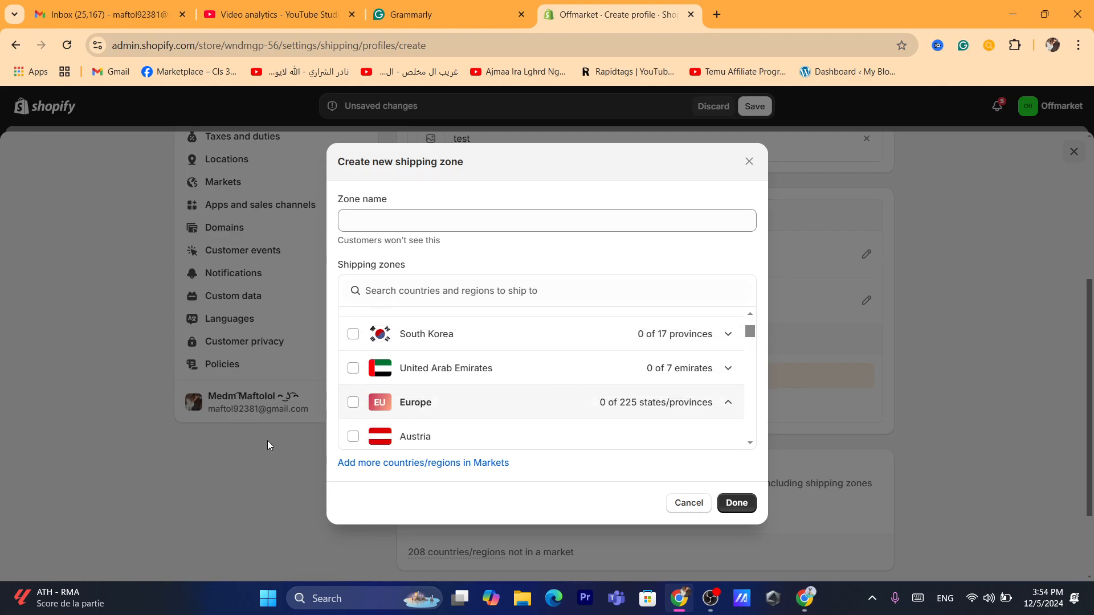
{"action": "left_click", "coordinate": [352, 402]}
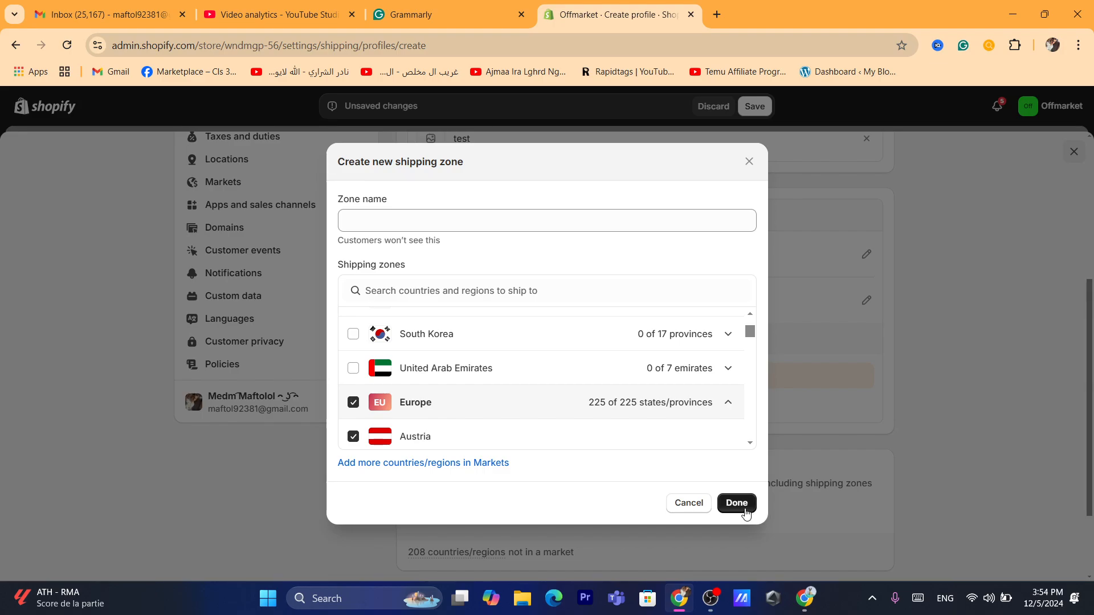
{"action": "left_click", "coordinate": [737, 505]}
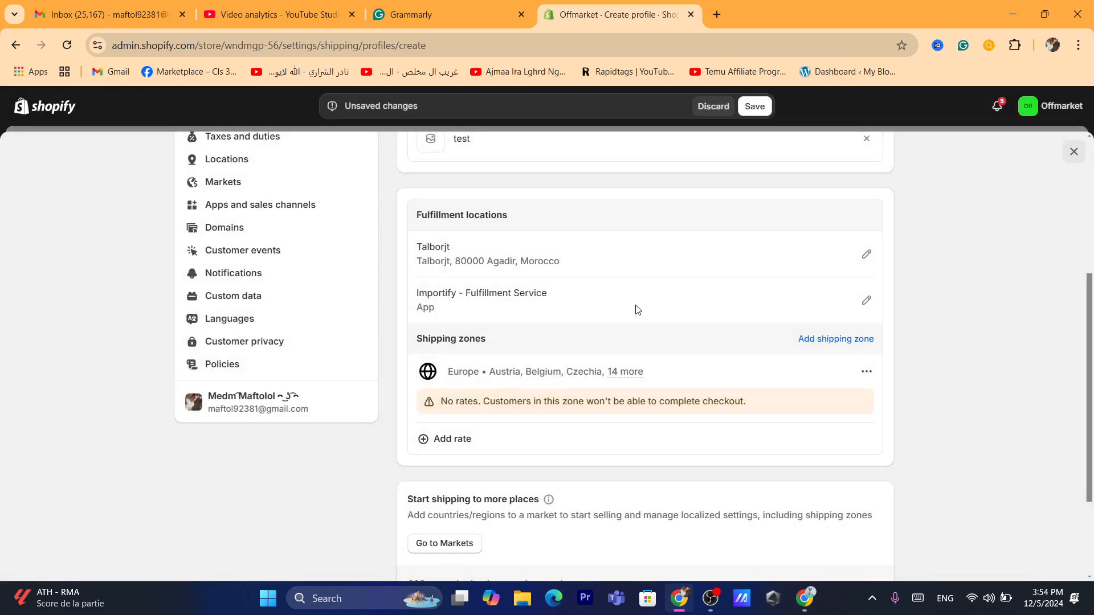
{"action": "left_click", "coordinate": [456, 443]}
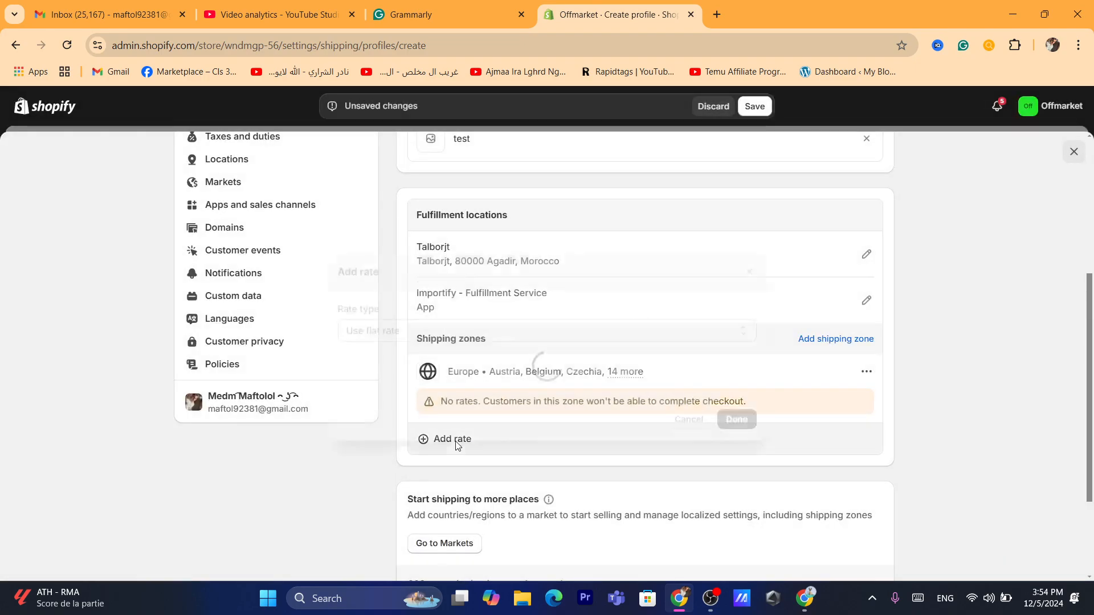
{"action": "left_click", "coordinate": [407, 372]}
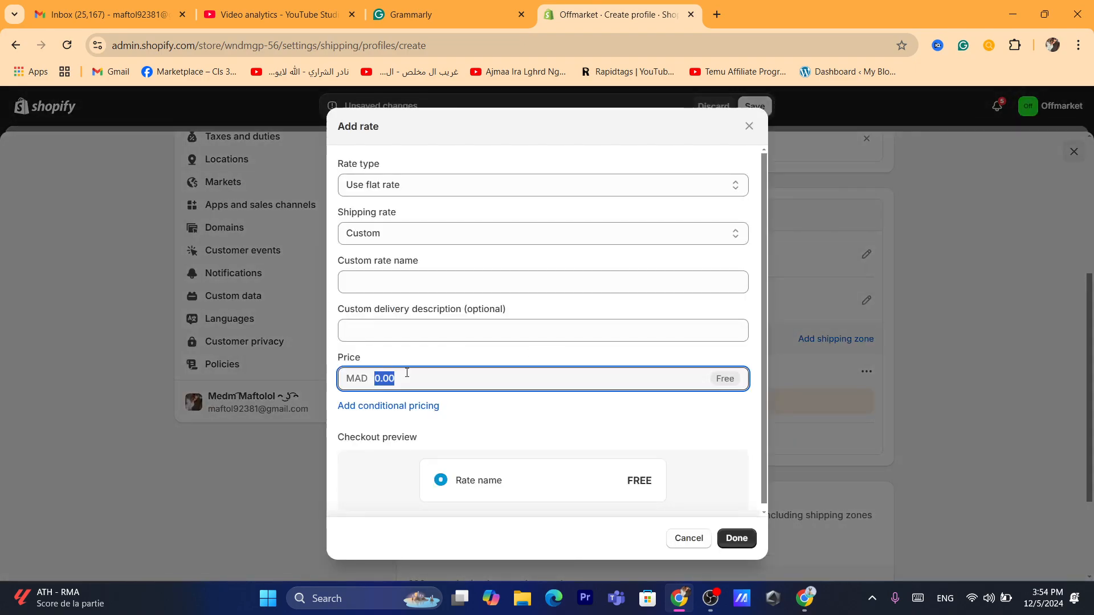
{"action": "type", "text": "100"}
{"action": "key", "text": "BackSpace"}
{"action": "key", "text": "BackSpace"}
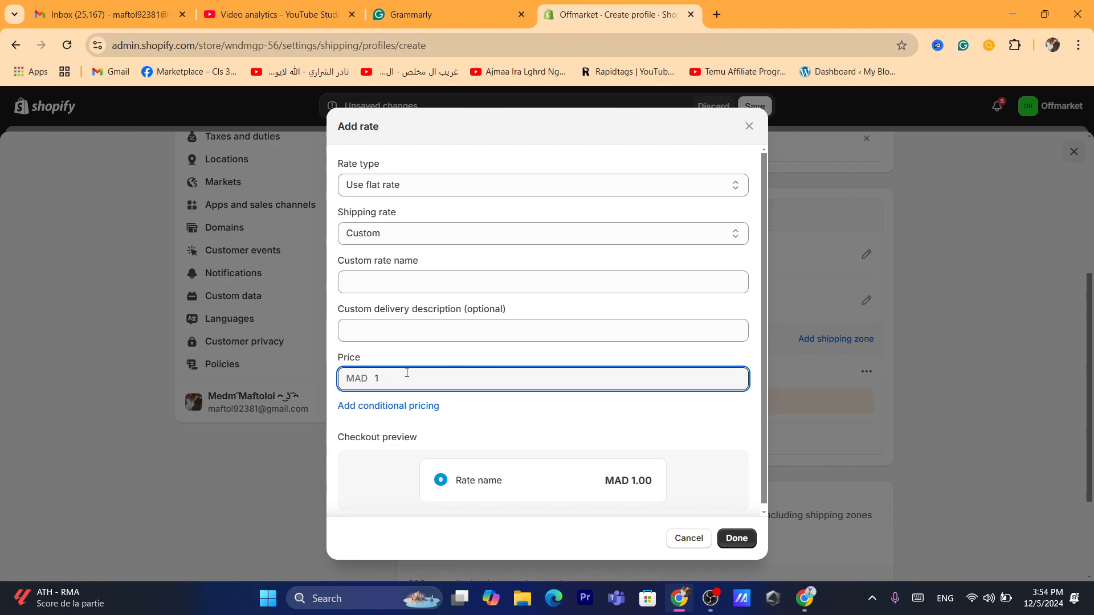
{"action": "key", "text": "BackSpace"}
{"action": "type", "text": "99"}
{"action": "key", "text": "BackSpace"}
{"action": "key", "text": "BackSpace"}
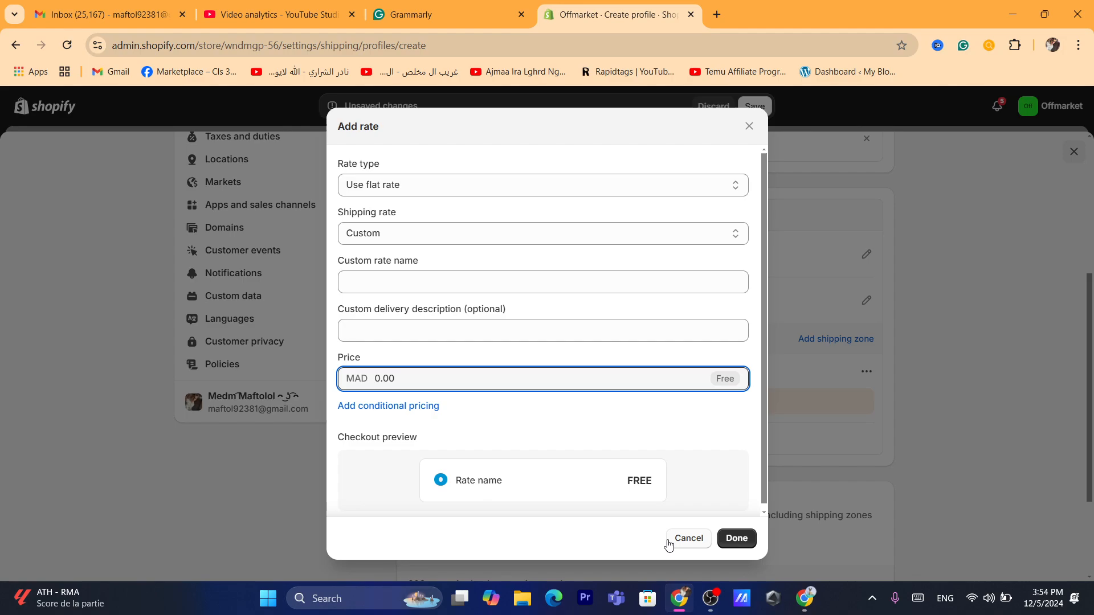
{"action": "left_click", "coordinate": [735, 538]}
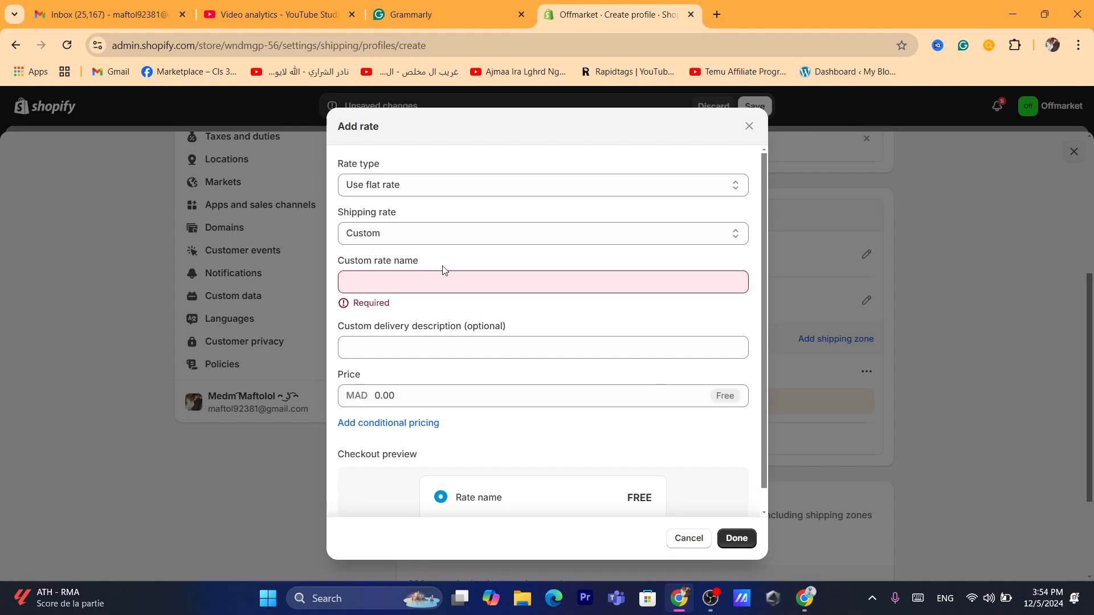
Step: Name the free custom flat rate "standerd", add it to the Europe zone and save the shipping profile
{"action": "left_click", "coordinate": [383, 278]}
{"action": "type", "text": "stand"}
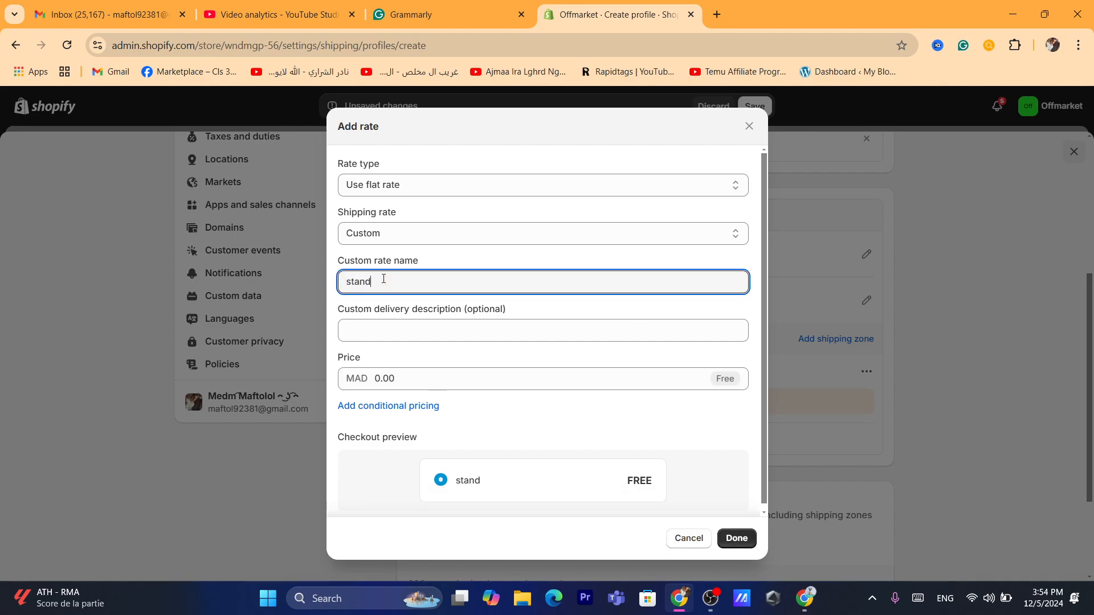
{"action": "type", "text": "erd"}
{"action": "left_click", "coordinate": [736, 539]}
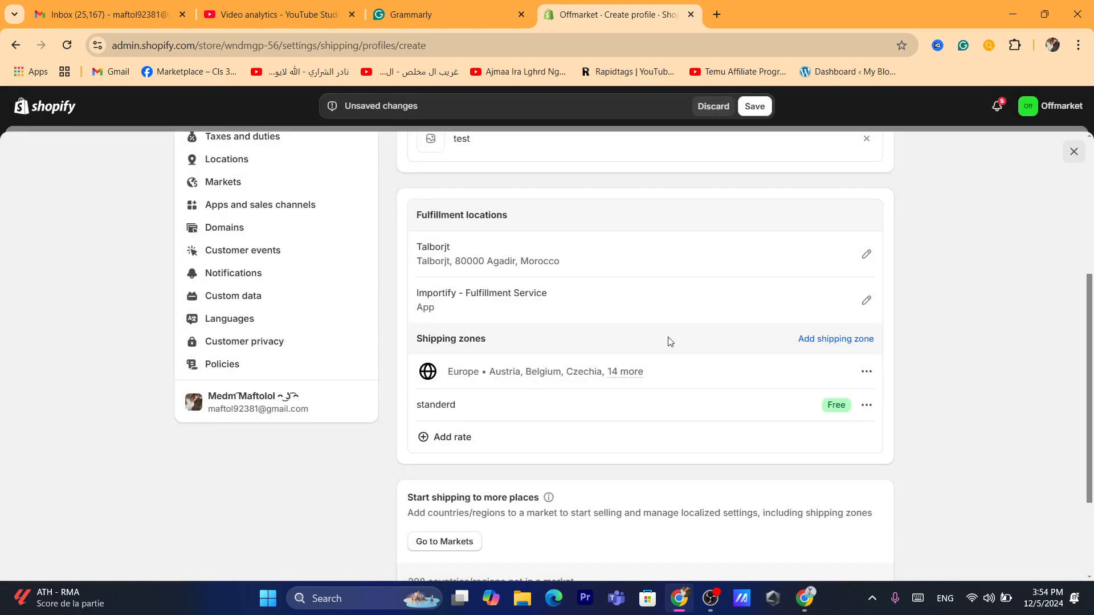
{"action": "left_click", "coordinate": [754, 106]}
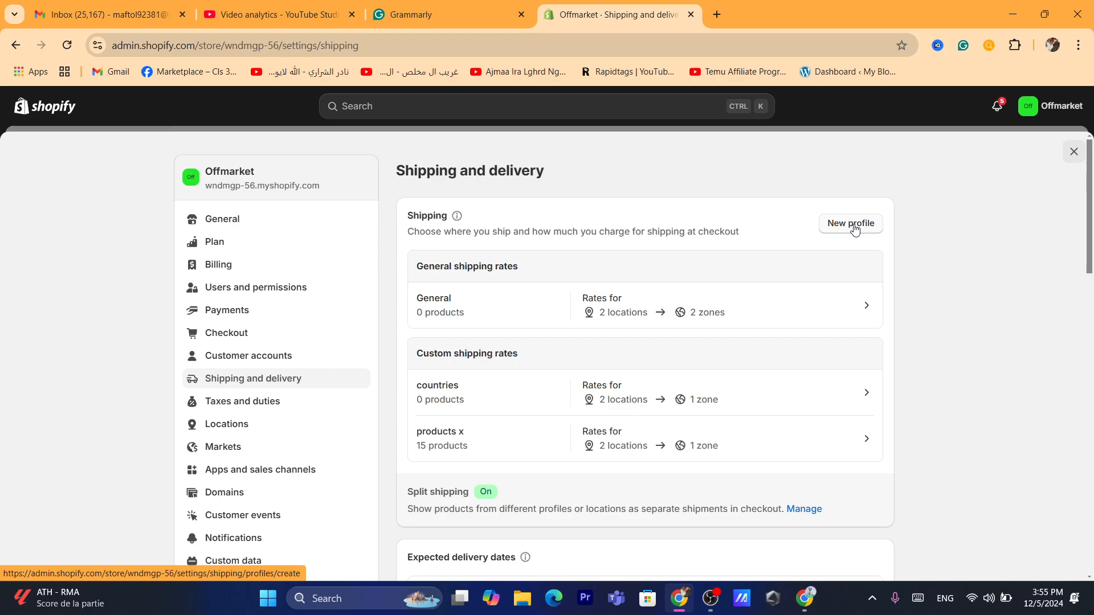
{"action": "triple_click", "coordinate": [633, 231]}
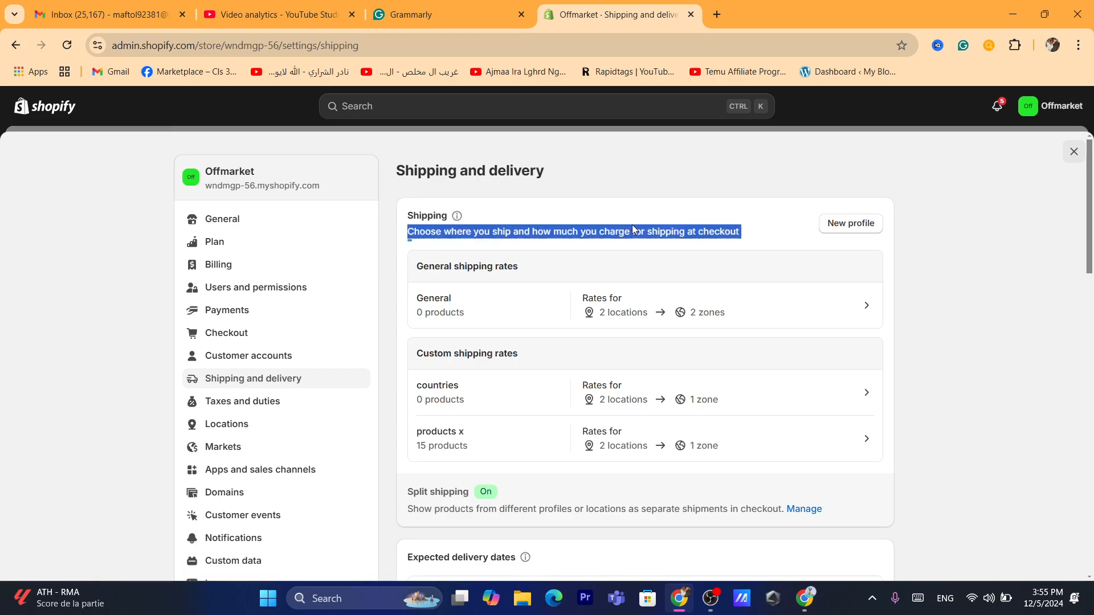
{"action": "left_click", "coordinate": [710, 235]}
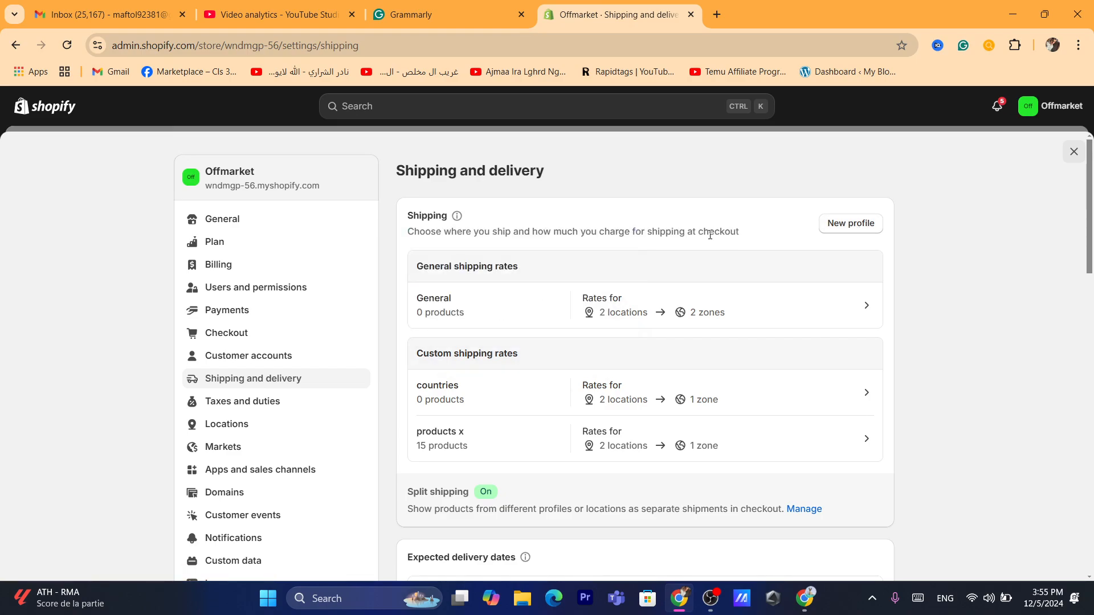
{"action": "triple_click", "coordinate": [636, 231]}
{"action": "left_click", "coordinate": [861, 240]}
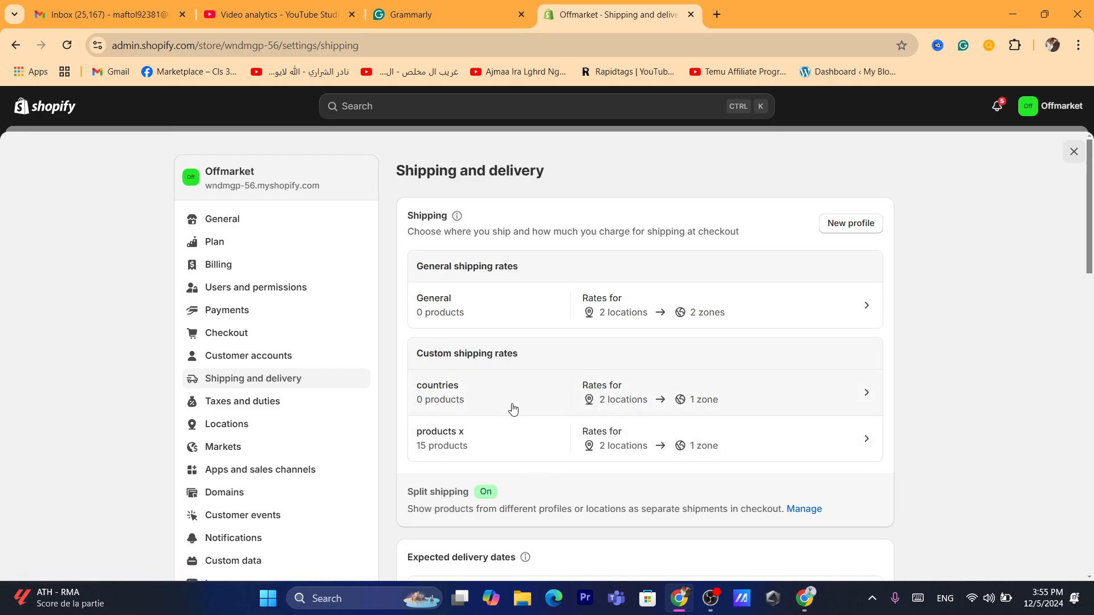
Step: In the "products x" profile, add another free custom flat rate named "standerd" to the Europe zone
{"action": "left_click", "coordinate": [503, 460]}
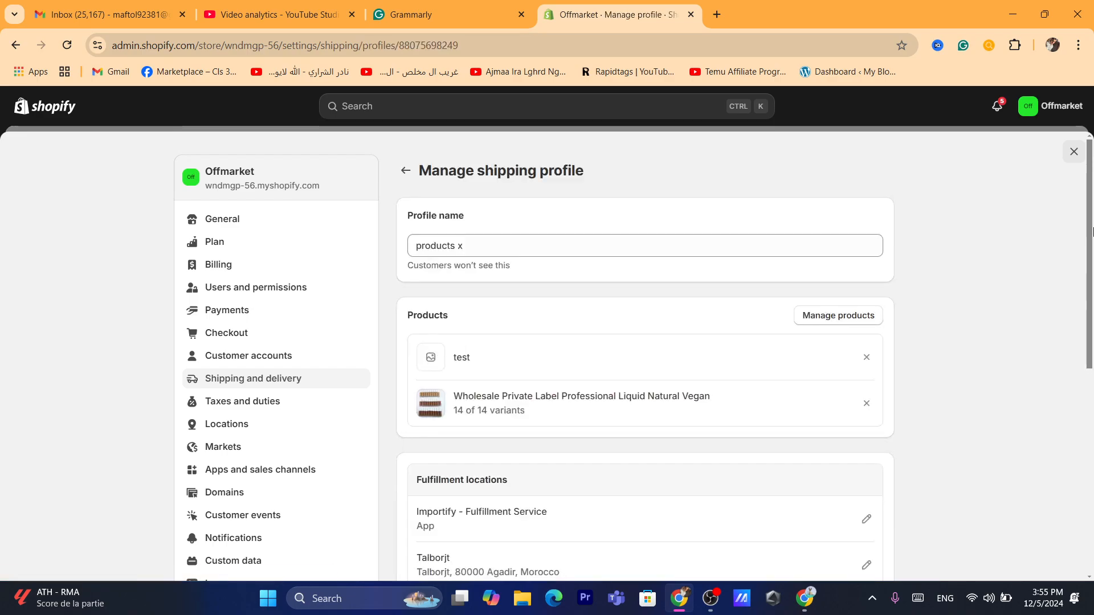
{"action": "scroll", "coordinate": [1091, 265], "scroll_direction": "down", "scroll_amount": 5}
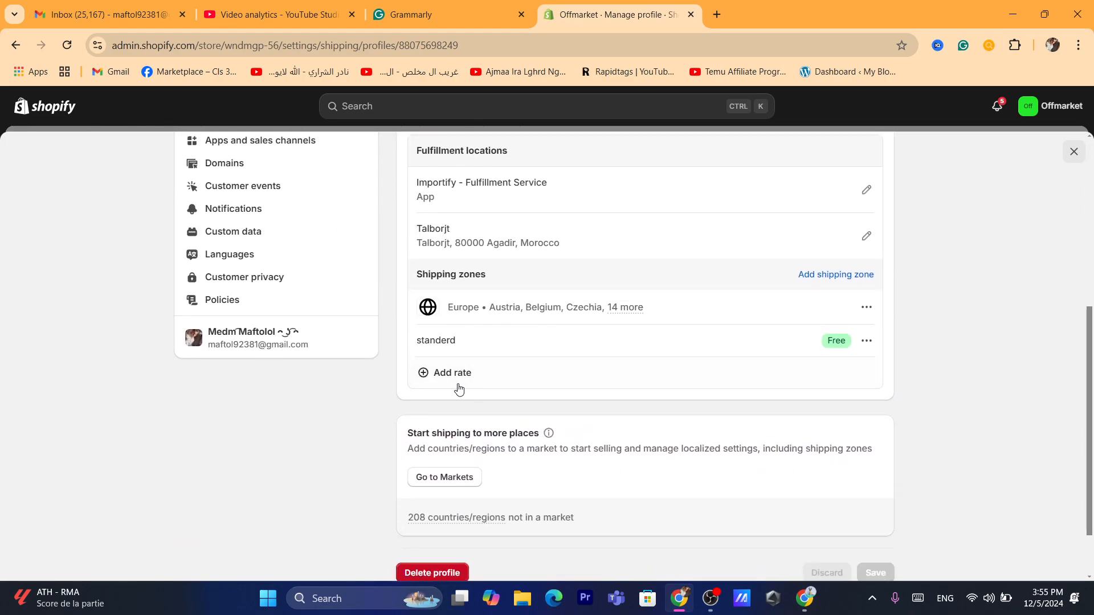
{"action": "left_click", "coordinate": [488, 385]}
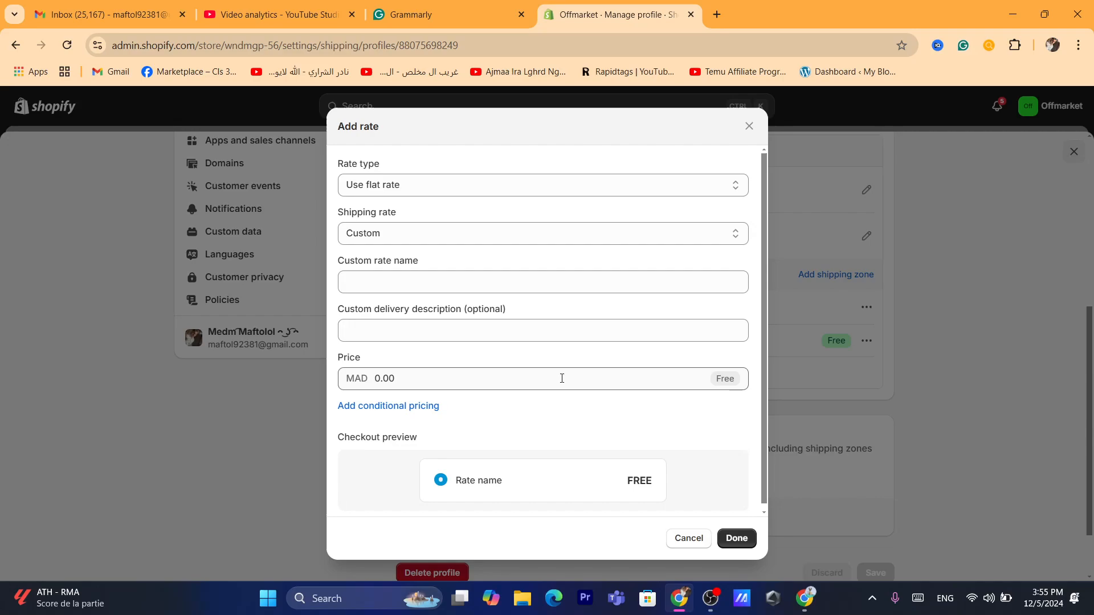
{"action": "left_click", "coordinate": [446, 330]}
{"action": "left_click", "coordinate": [390, 282]}
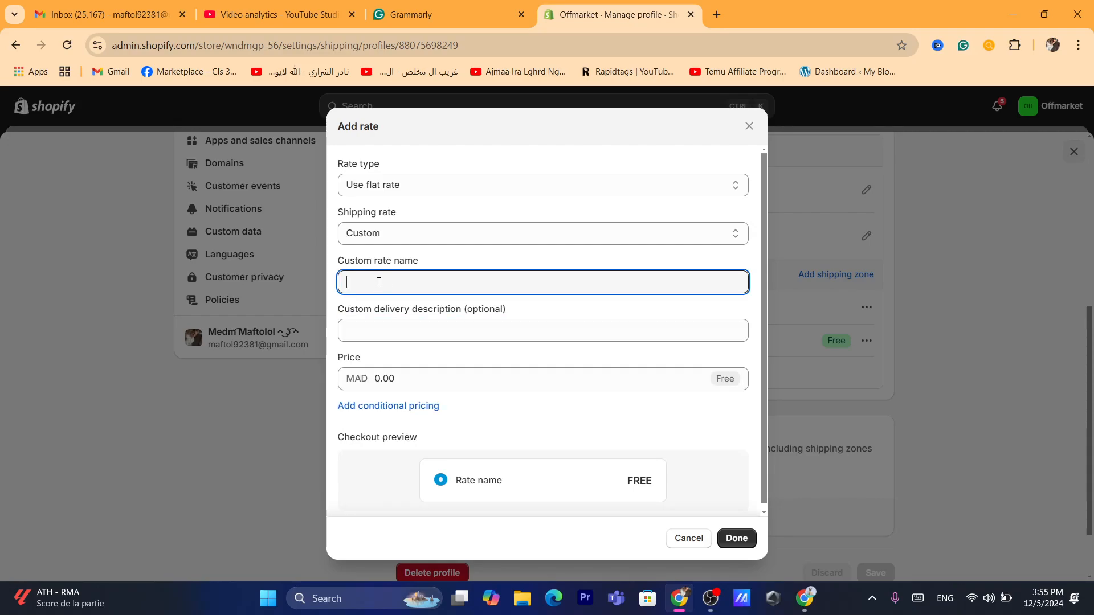
{"action": "type", "text": "standerd"}
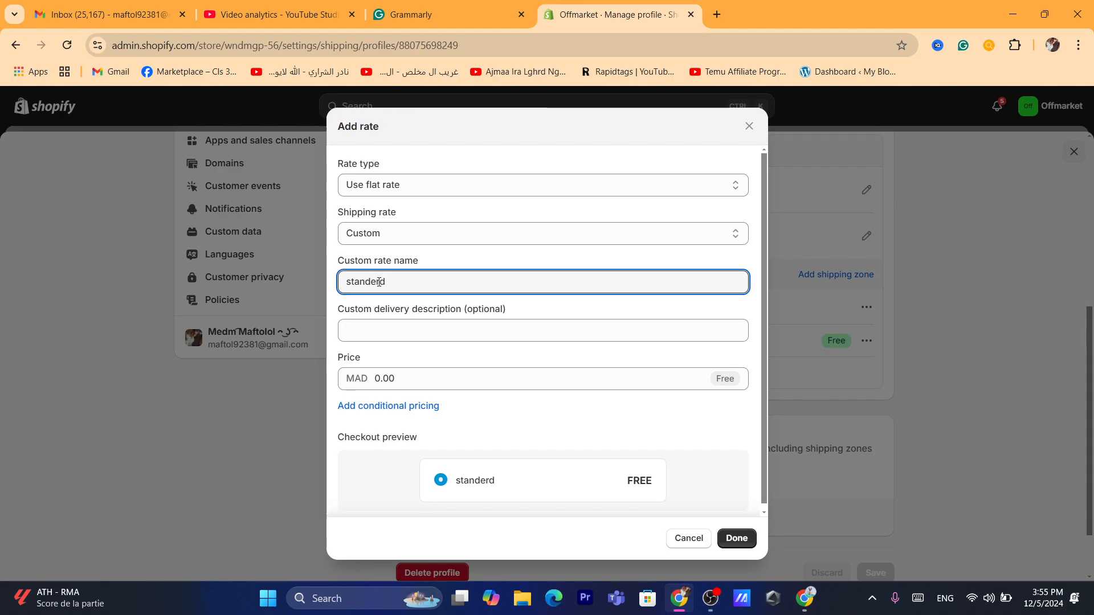
{"action": "left_click", "coordinate": [412, 386]}
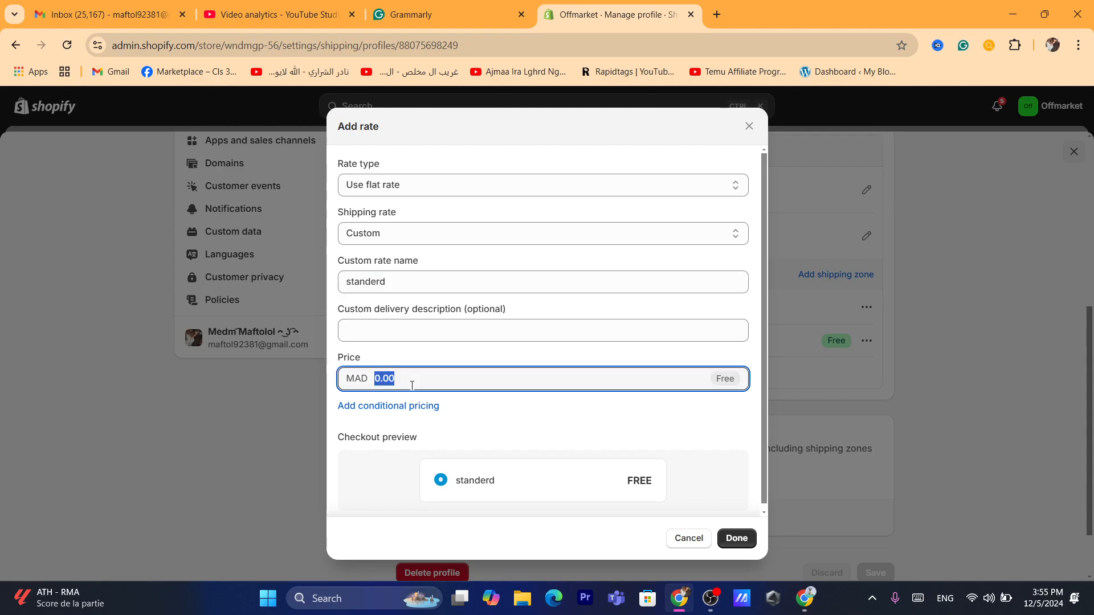
{"action": "left_click", "coordinate": [734, 538]}
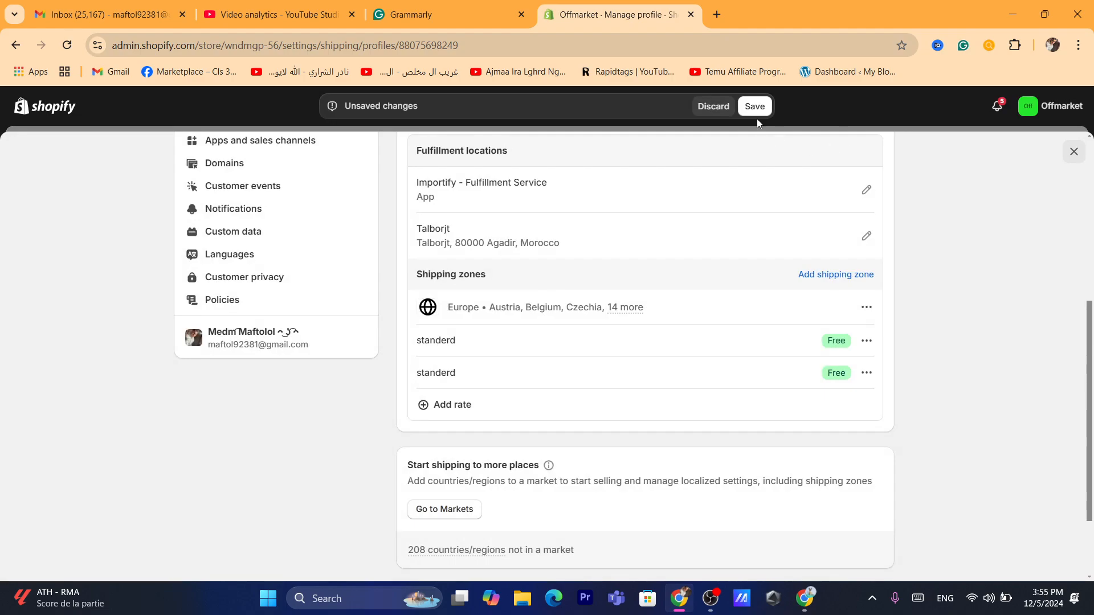
Step: Save the "products x" shipping profile and return to the shipping and delivery overview
{"action": "left_click", "coordinate": [755, 111]}
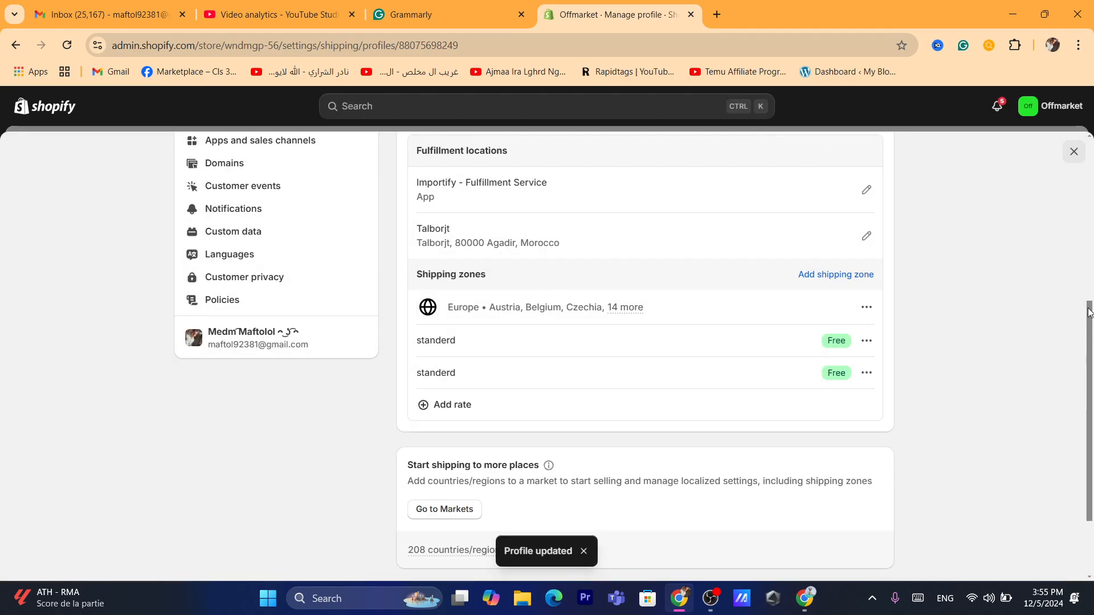
{"action": "left_click_drag", "start_coordinate": [1090, 353], "coordinate": [1082, 178]}
{"action": "left_click", "coordinate": [405, 171]}
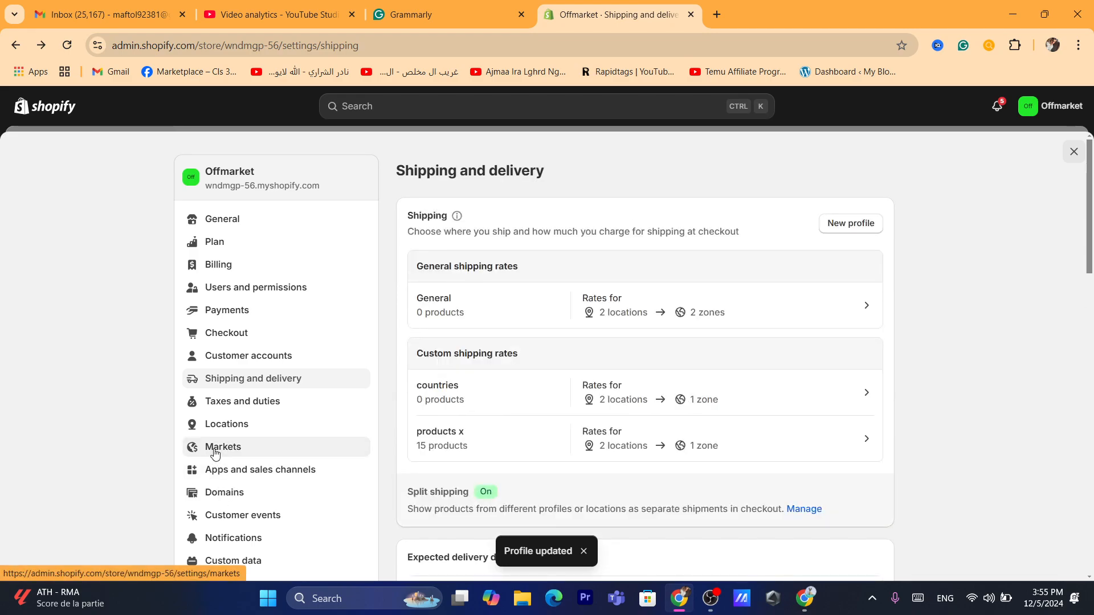
Step: Open the International market in the Markets settings and view its available status options
{"action": "left_click", "coordinate": [214, 453]}
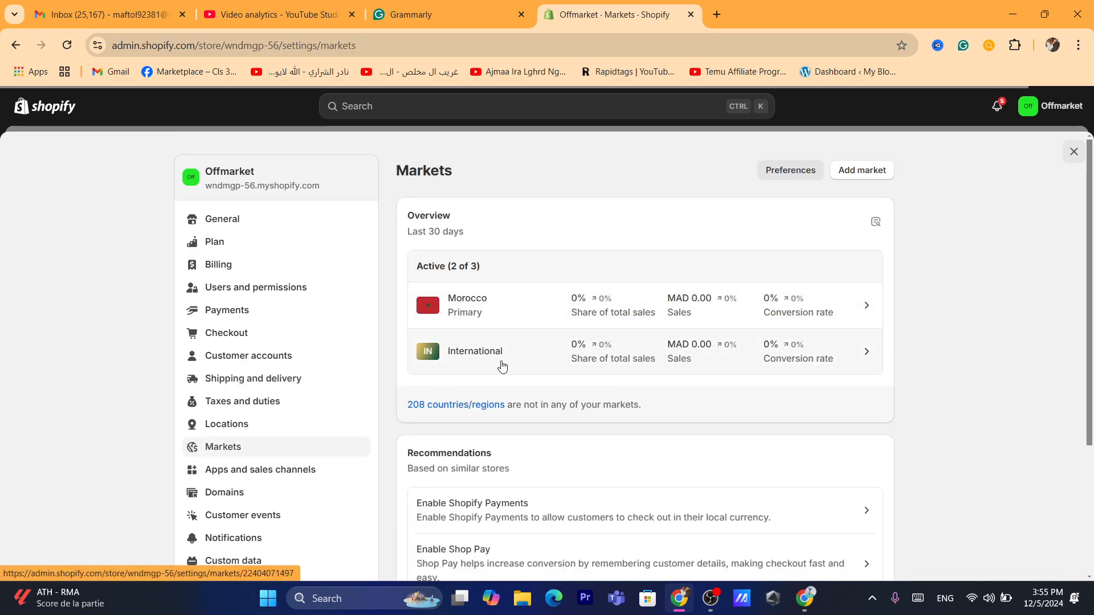
{"action": "left_click", "coordinate": [502, 366]}
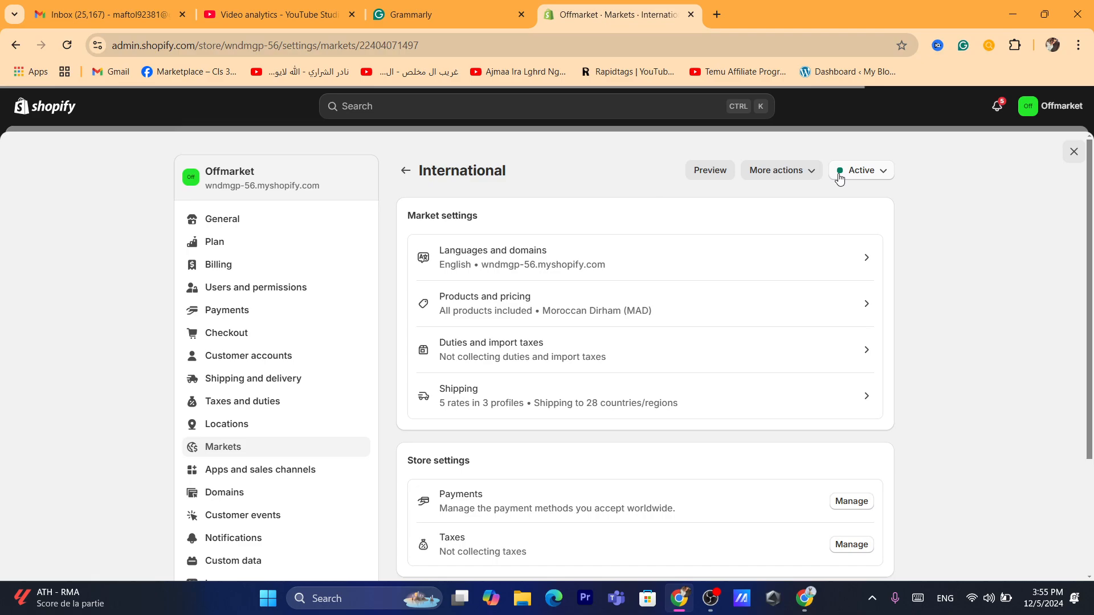
{"action": "left_click", "coordinate": [839, 179]}
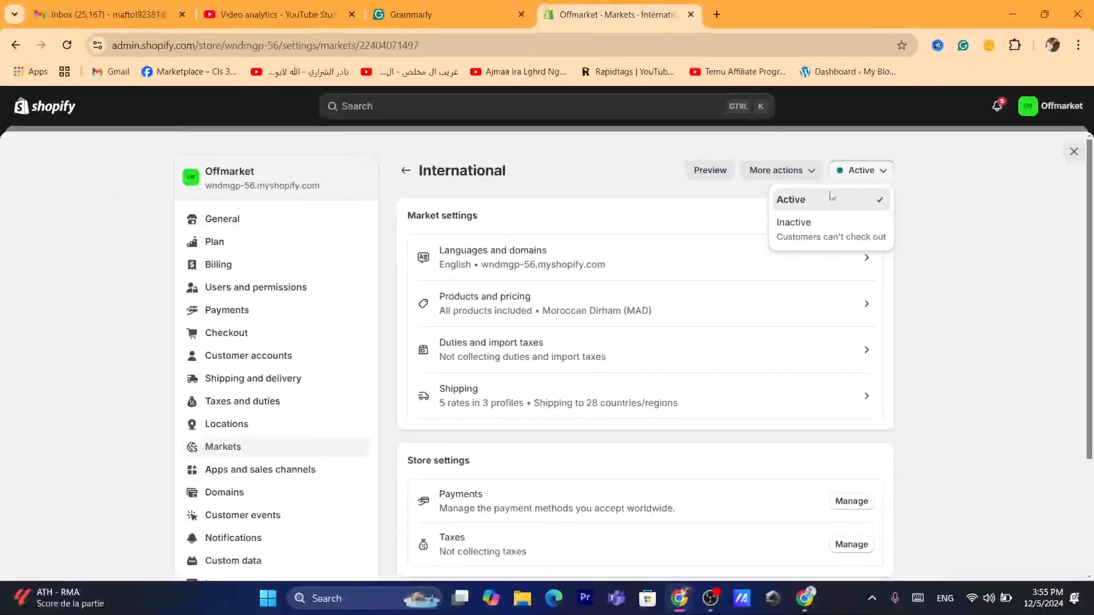
{"action": "left_click", "coordinate": [650, 213]}
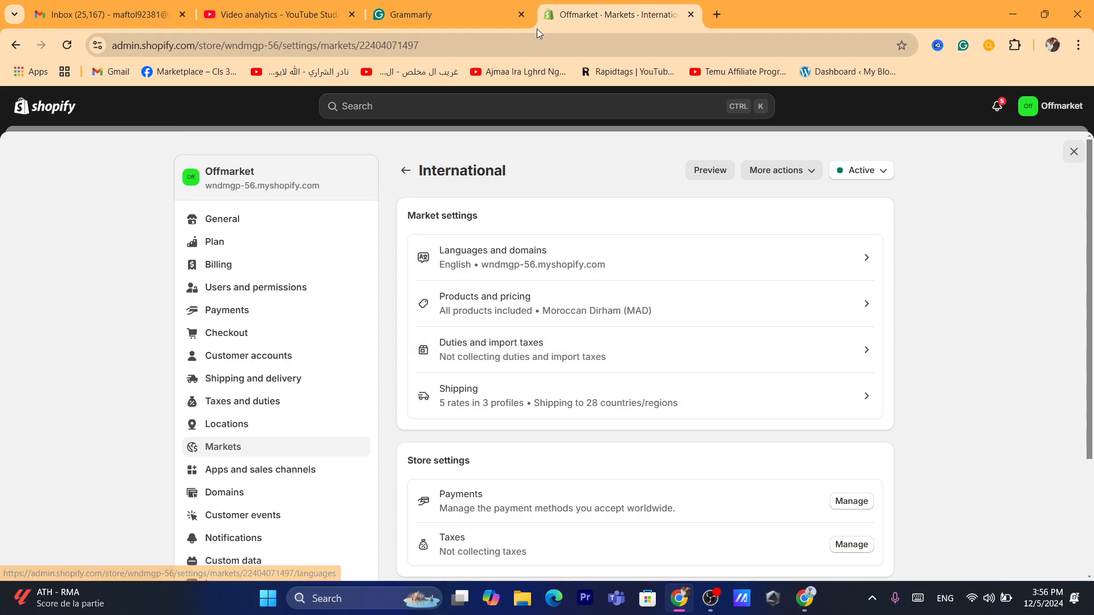
{"action": "left_click", "coordinate": [536, 45]}
{"action": "type", "text": "s"}
{"action": "left_click", "coordinate": [702, 429]}
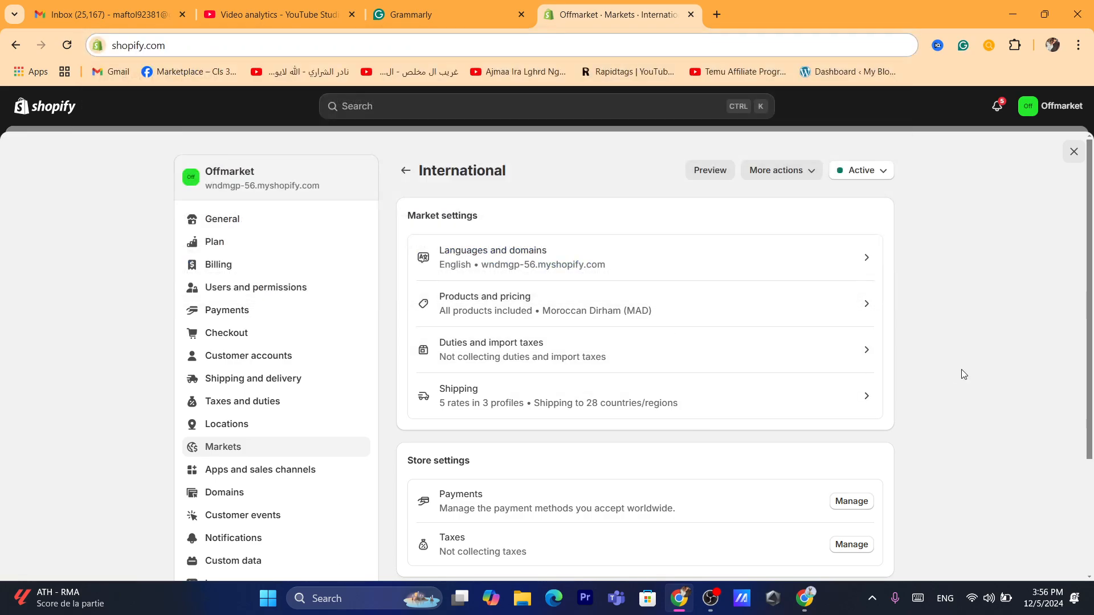
Step: Review the International market's shipping rates by country and its country selection in the market editor, leaving without changes
{"action": "left_click", "coordinate": [492, 398]}
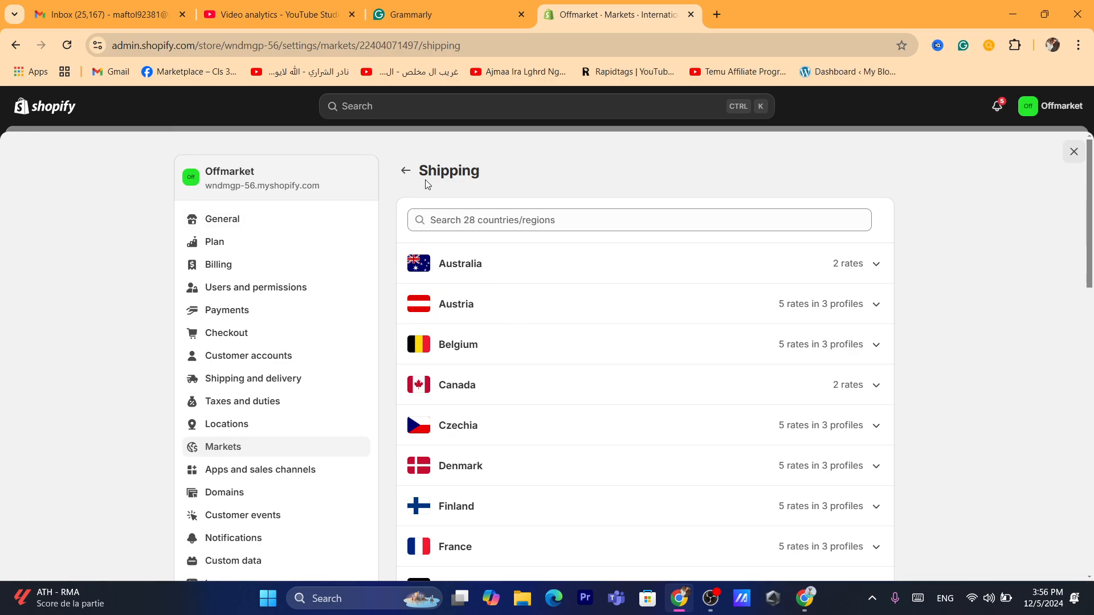
{"action": "left_click", "coordinate": [406, 171]}
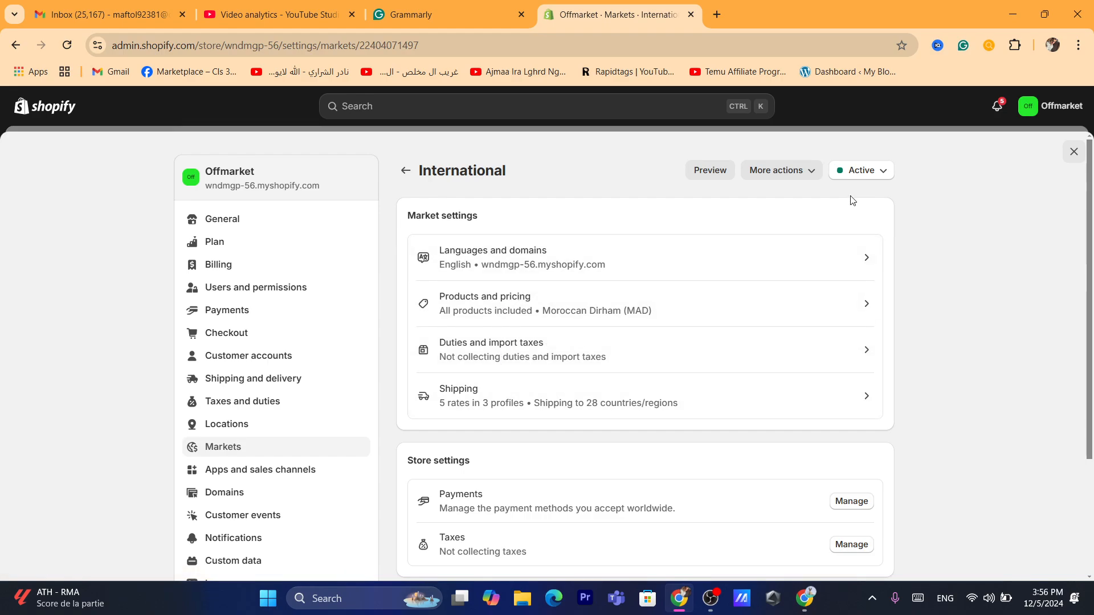
{"action": "left_click", "coordinate": [774, 173]}
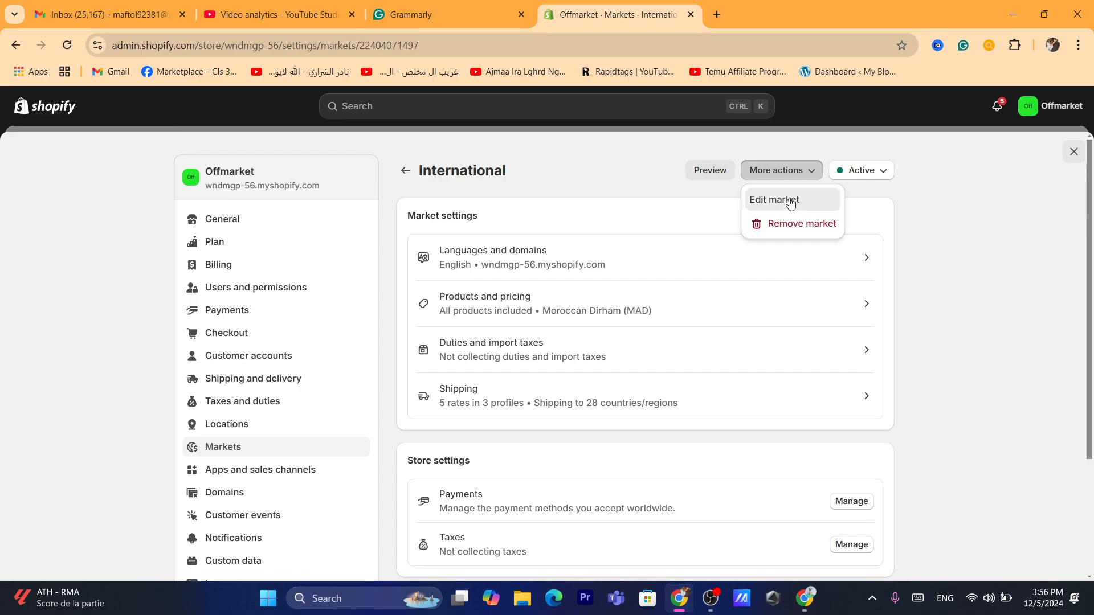
{"action": "left_click", "coordinate": [771, 200]}
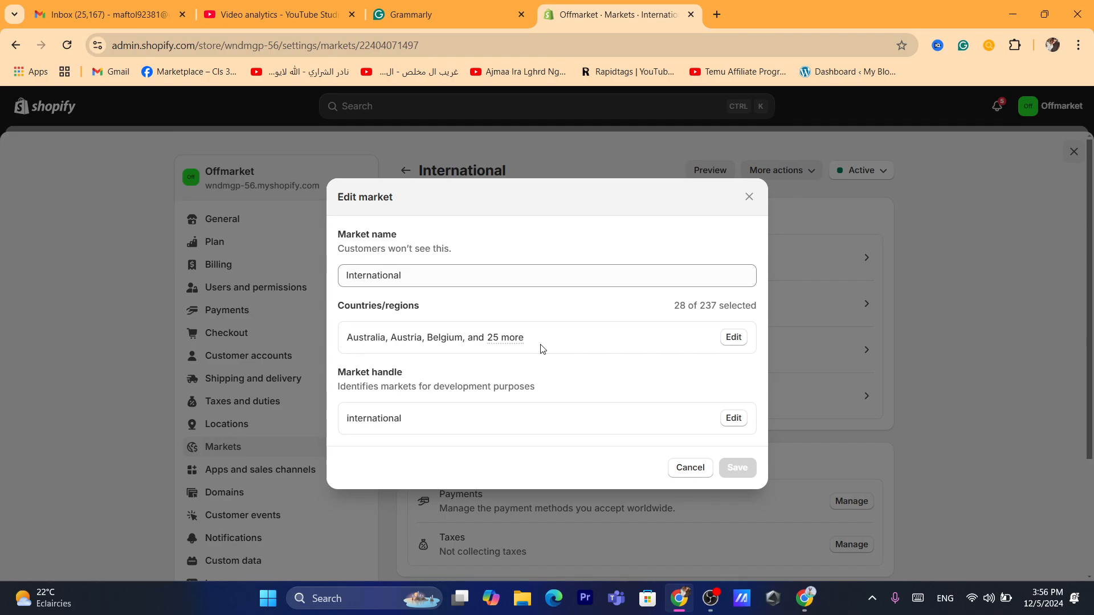
{"action": "double_click", "coordinate": [351, 307]}
{"action": "left_click", "coordinate": [735, 339]}
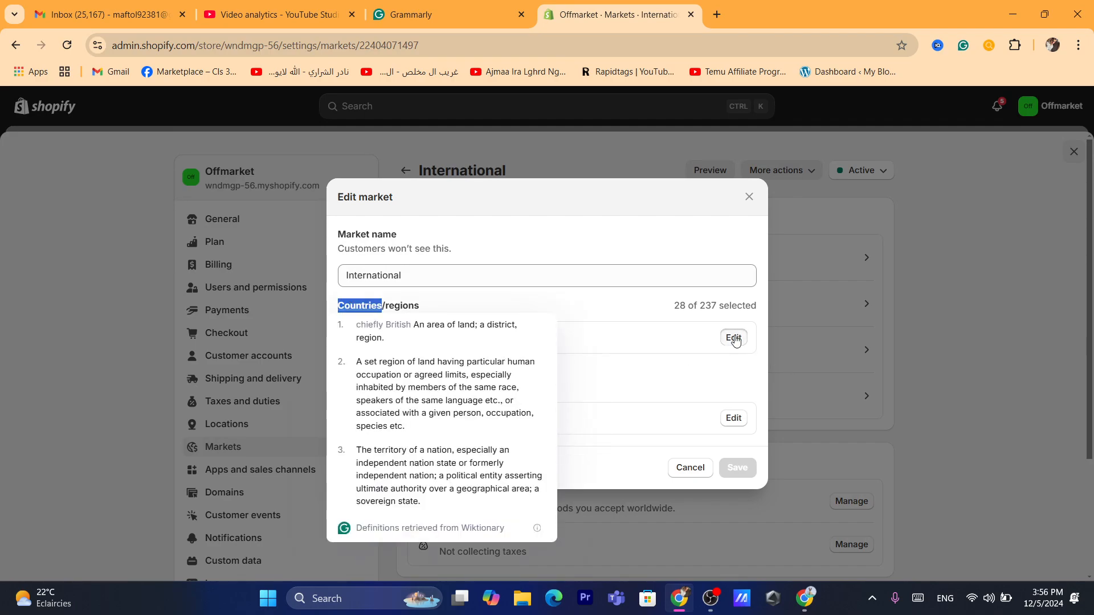
{"action": "left_click", "coordinate": [387, 266]}
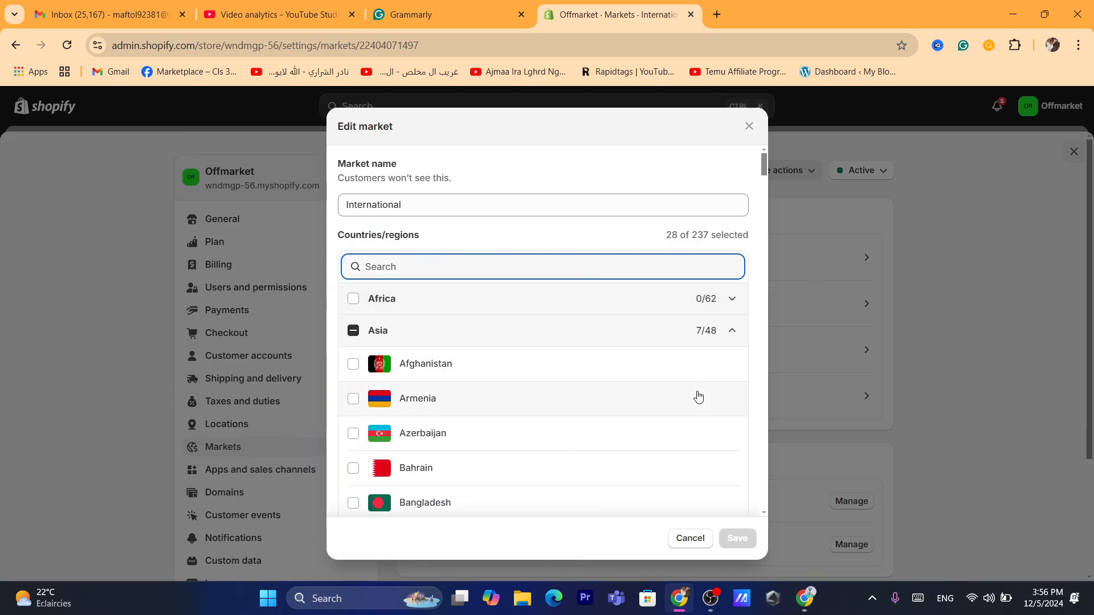
{"action": "left_click", "coordinate": [690, 538]}
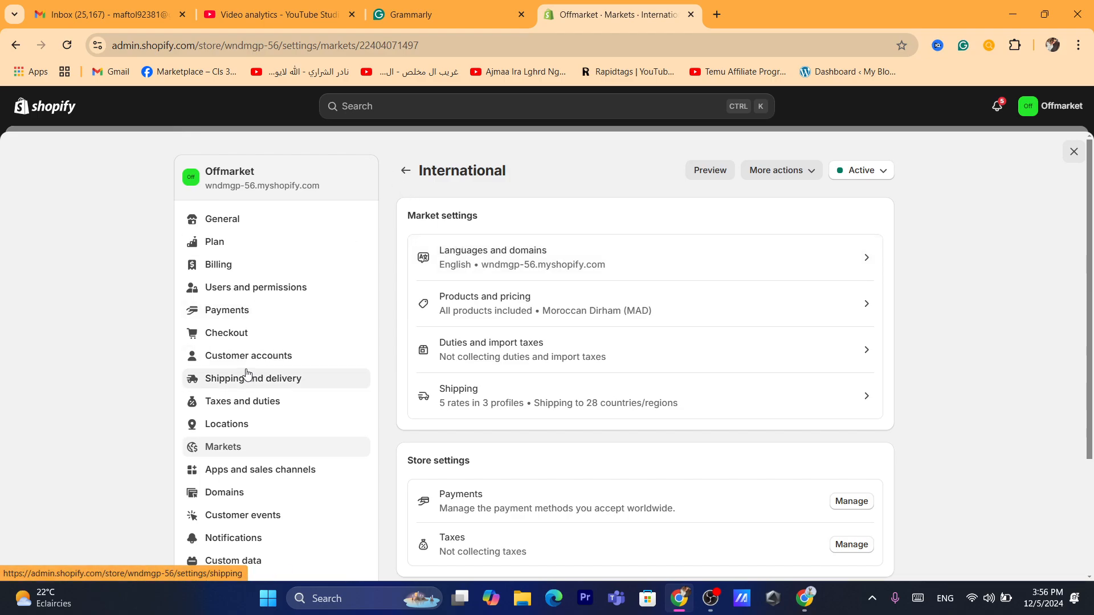
Step: Return to the shipping and delivery settings and open the General profile at its shipping zones
{"action": "left_click", "coordinate": [232, 384]}
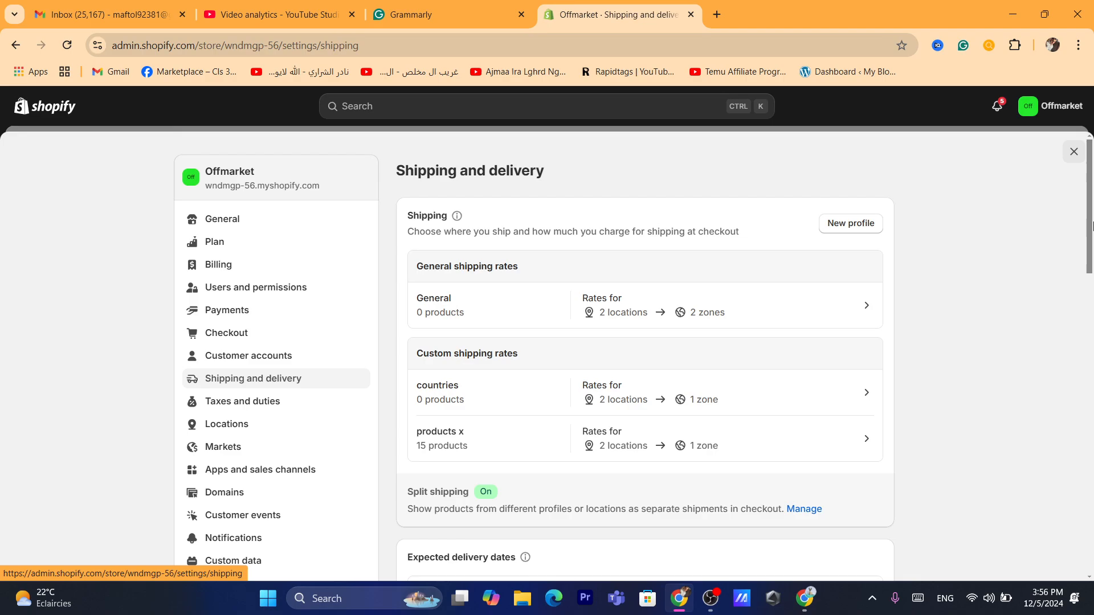
{"action": "mouse_move", "coordinate": [1089, 221]}
{"action": "left_mouse_down"}
{"action": "mouse_move", "coordinate": [1089, 357]}
{"action": "mouse_move", "coordinate": [1089, 238]}
{"action": "left_mouse_up"}
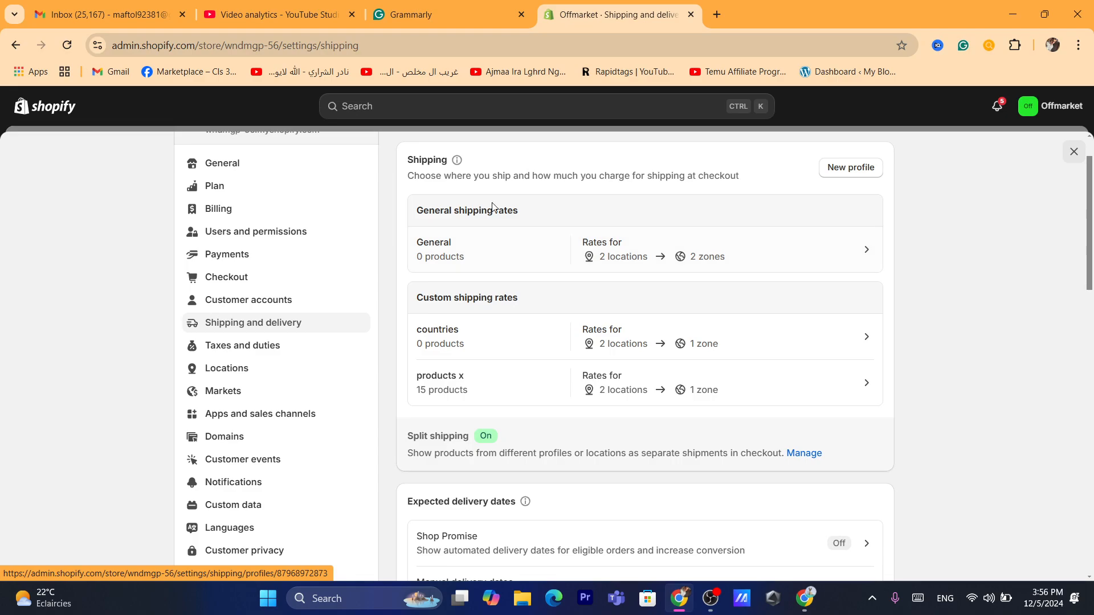
{"action": "double_click", "coordinate": [482, 176]}
{"action": "double_click", "coordinate": [566, 180]}
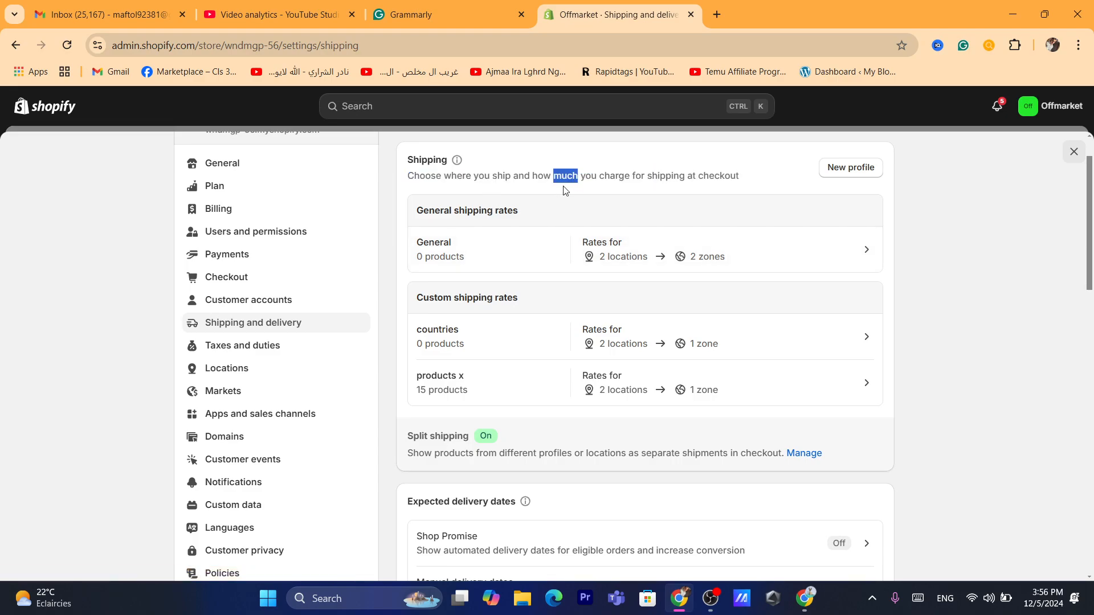
{"action": "left_click", "coordinate": [448, 274]}
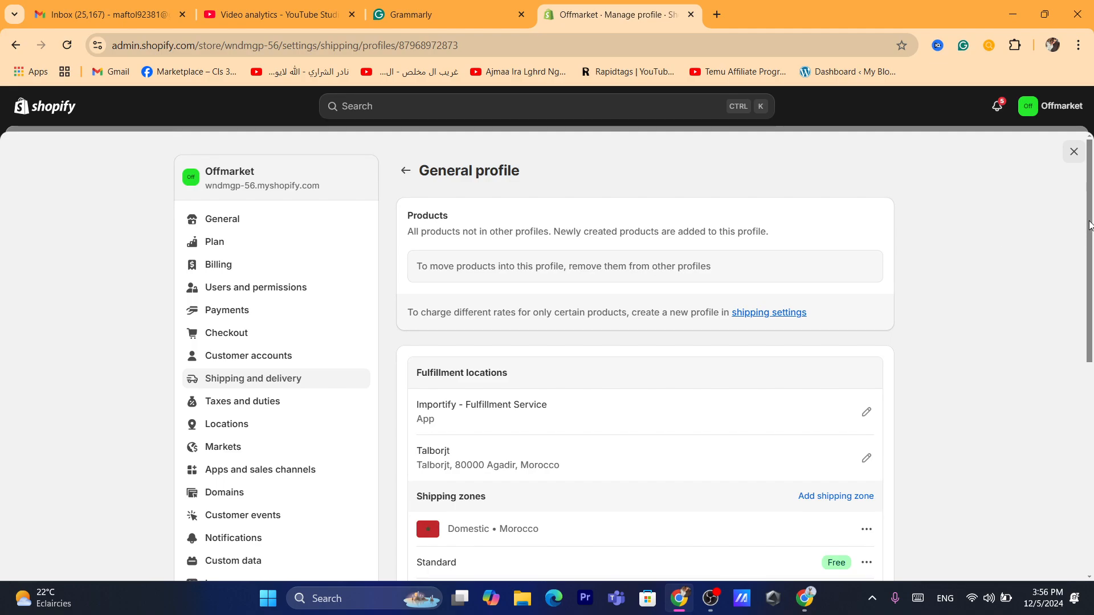
{"action": "left_click_drag", "start_coordinate": [1091, 225], "coordinate": [1092, 355]}
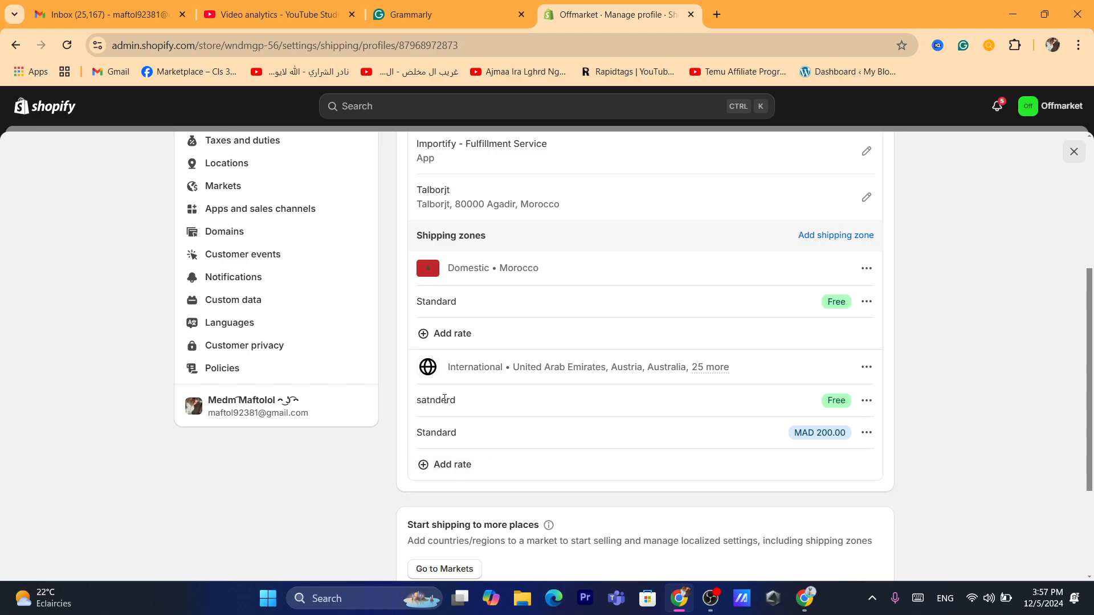
Step: Add conditional pricing based on order price, from MAD 200 to MAD 300, to the International zone's paid Standard rate
{"action": "left_click", "coordinate": [866, 432]}
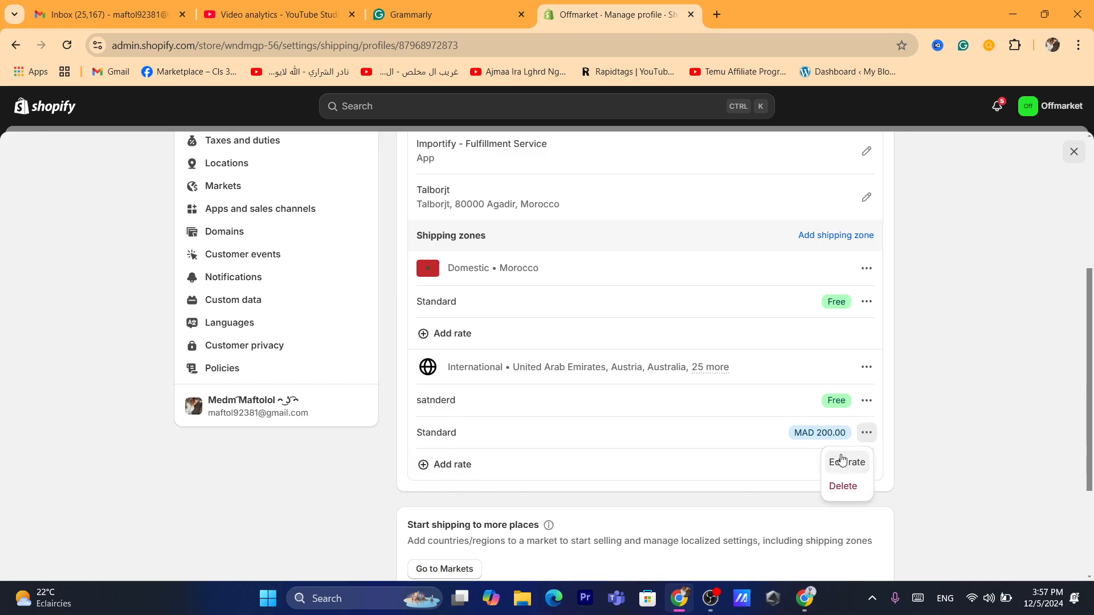
{"action": "left_click", "coordinate": [839, 459]}
{"action": "left_click", "coordinate": [373, 254]}
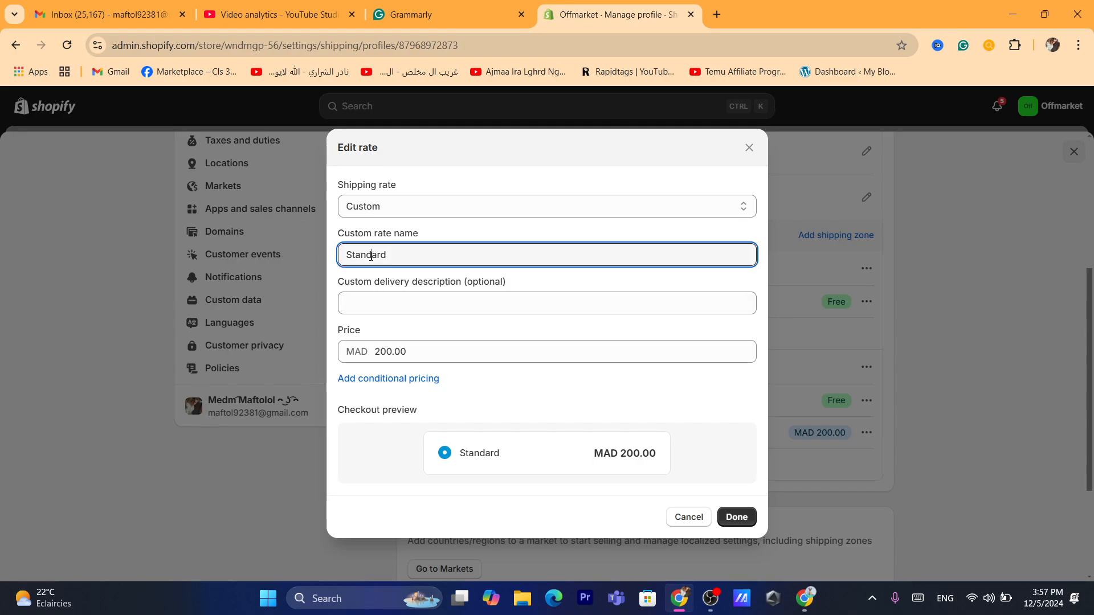
{"action": "left_click", "coordinate": [364, 381]}
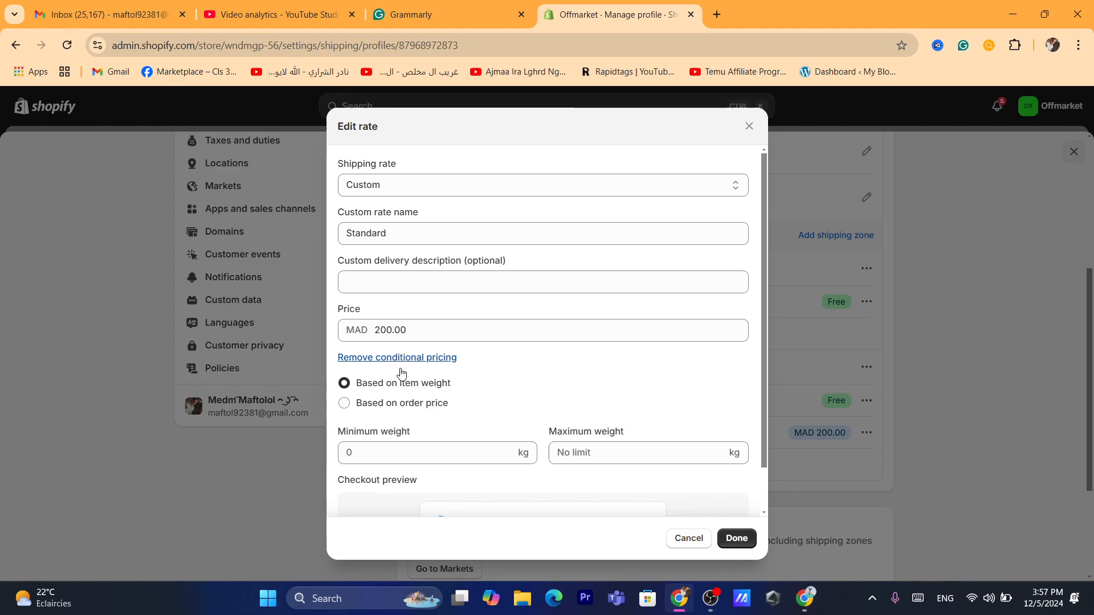
{"action": "left_click", "coordinate": [402, 404]}
{"action": "left_click", "coordinate": [432, 456]}
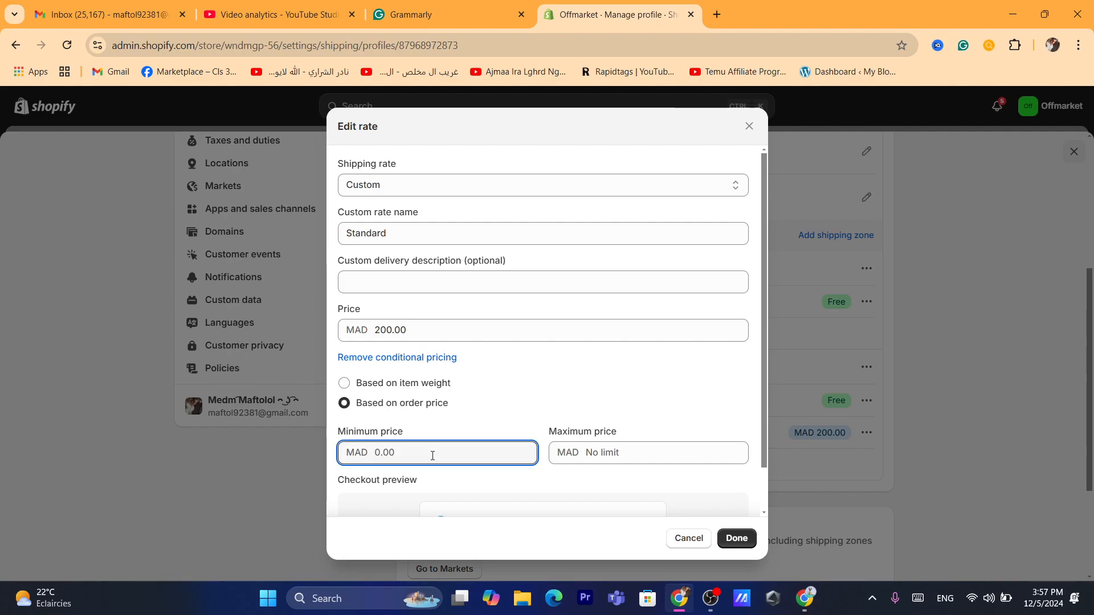
{"action": "type", "text": "200"}
{"action": "left_click", "coordinate": [604, 454]}
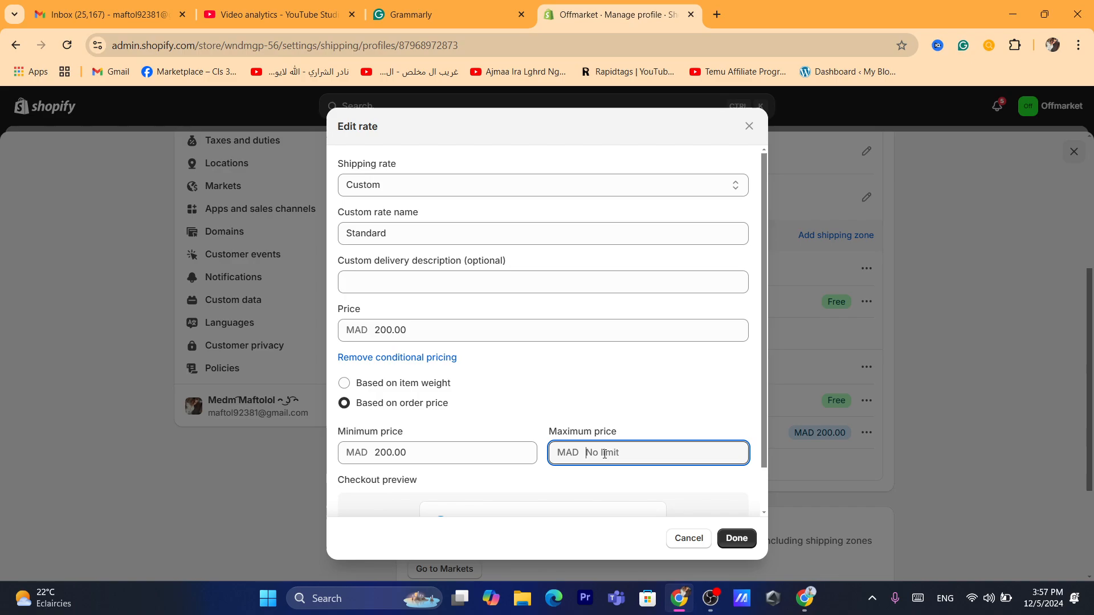
{"action": "type", "text": "300"}
{"action": "left_click", "coordinate": [689, 410]}
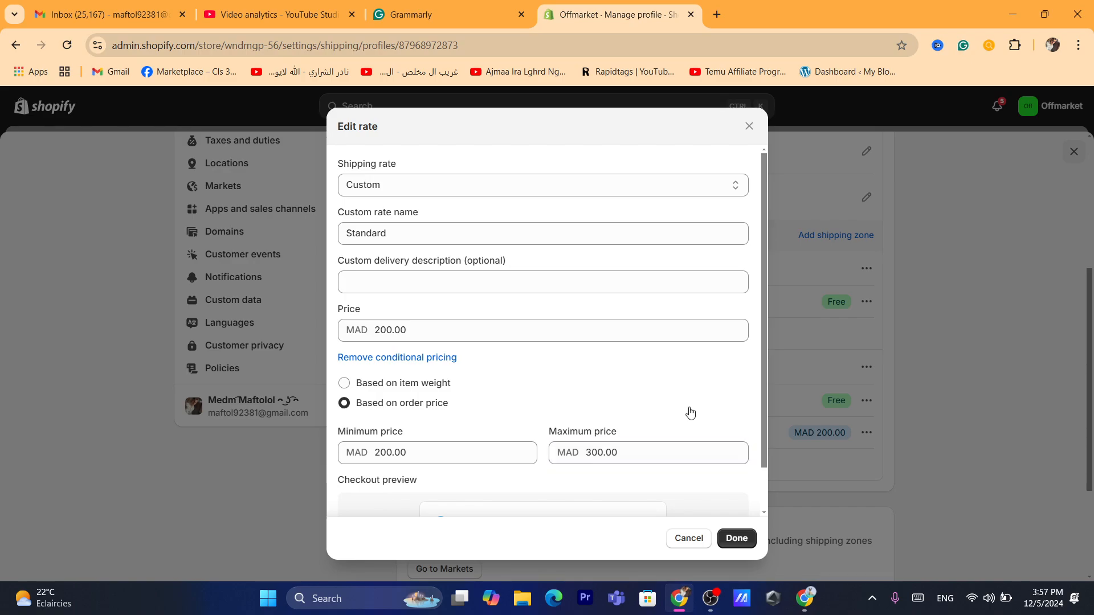
Step: Base the Standard rate's 200–300 condition on item weight, set its price to MAD 20, and save the General profile
{"action": "left_click", "coordinate": [345, 382]}
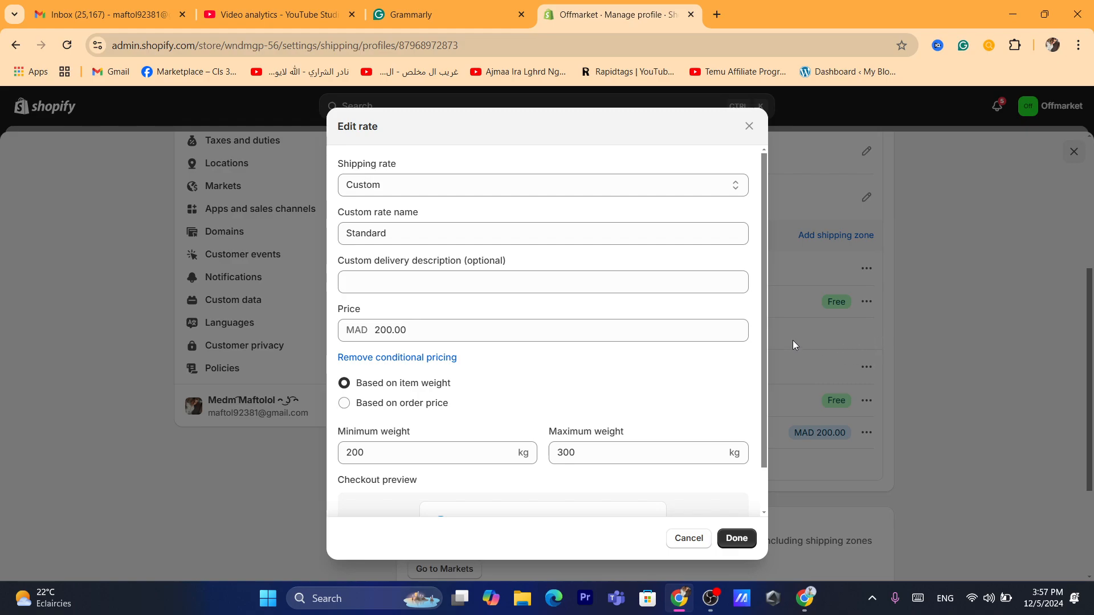
{"action": "double_click", "coordinate": [365, 452]}
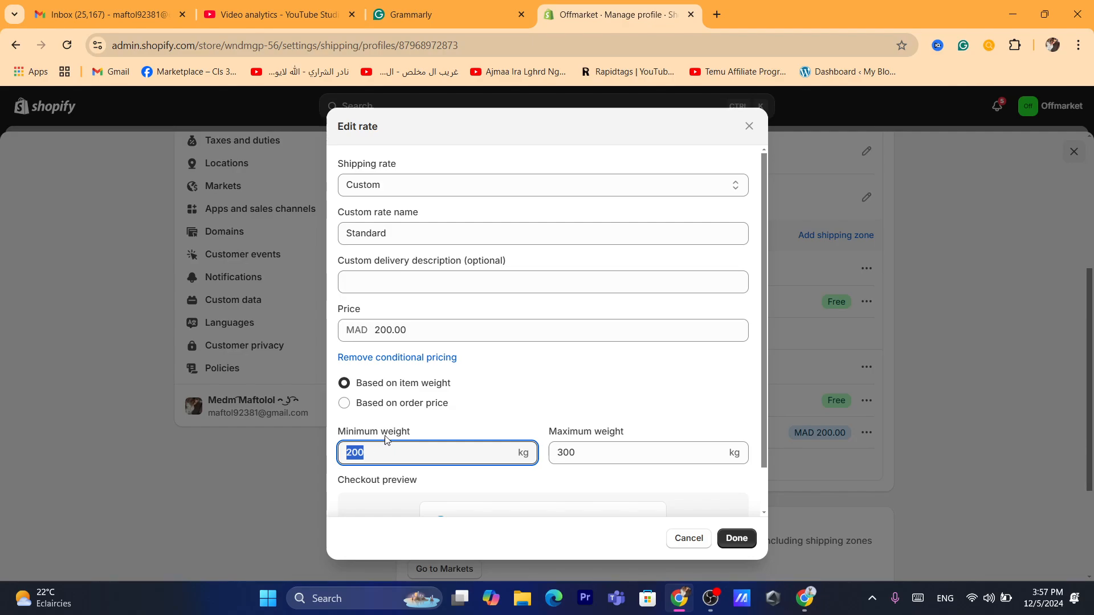
{"action": "double_click", "coordinate": [389, 329]}
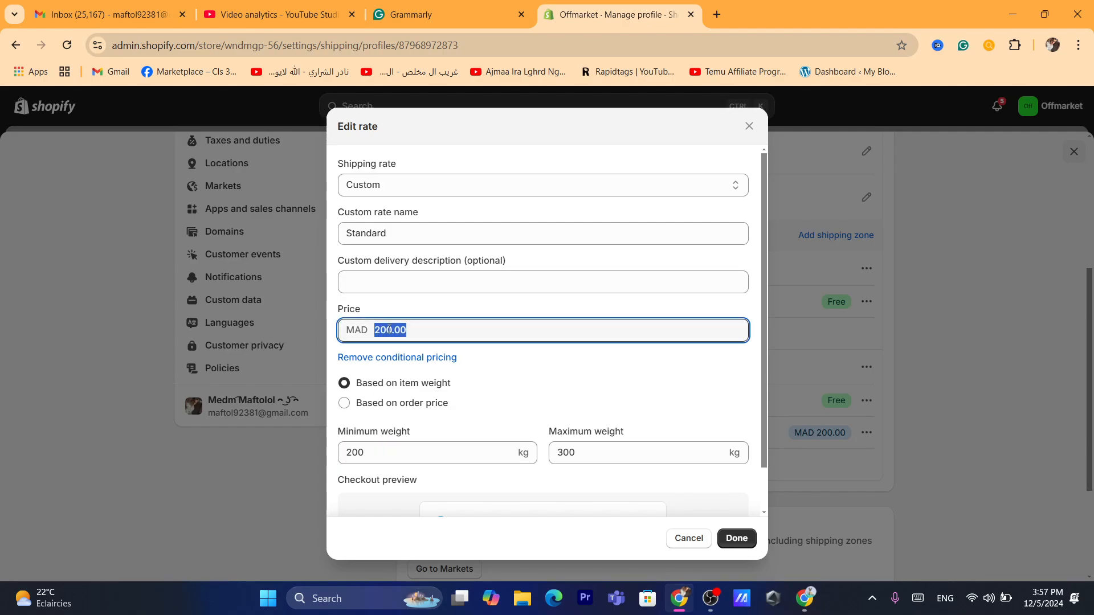
{"action": "left_click", "coordinate": [408, 330]}
{"action": "left_click_drag", "start_coordinate": [761, 340], "coordinate": [761, 344]}
{"action": "double_click", "coordinate": [383, 324]}
{"action": "type", "text": "10"}
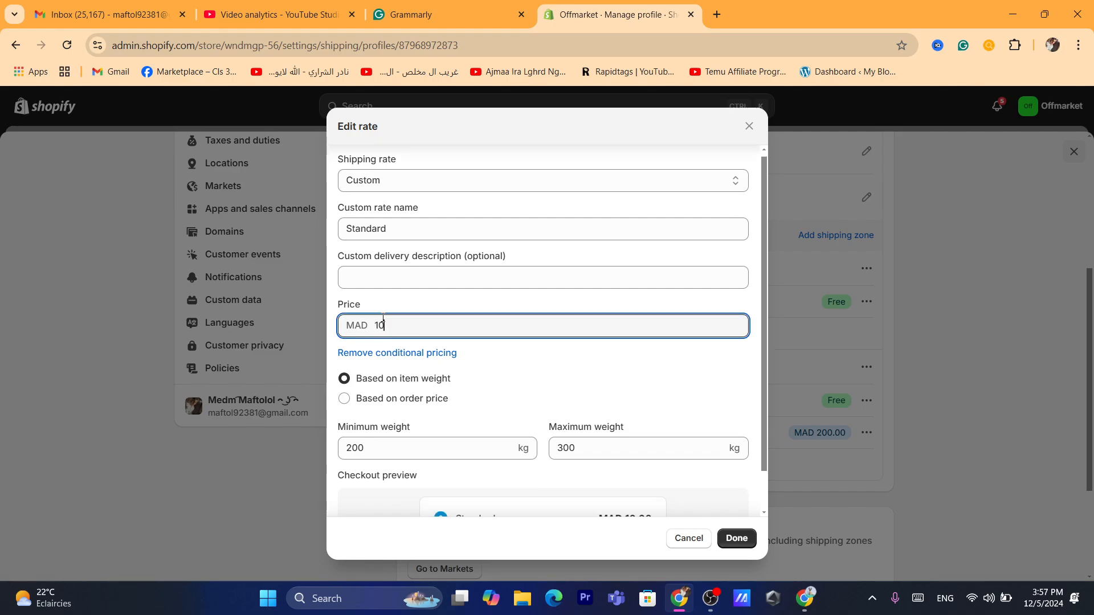
{"action": "key", "text": "BackSpace"}
{"action": "key", "text": "BackSpace"}
{"action": "type", "text": "20"}
{"action": "left_click_drag", "start_coordinate": [764, 393], "coordinate": [757, 493]}
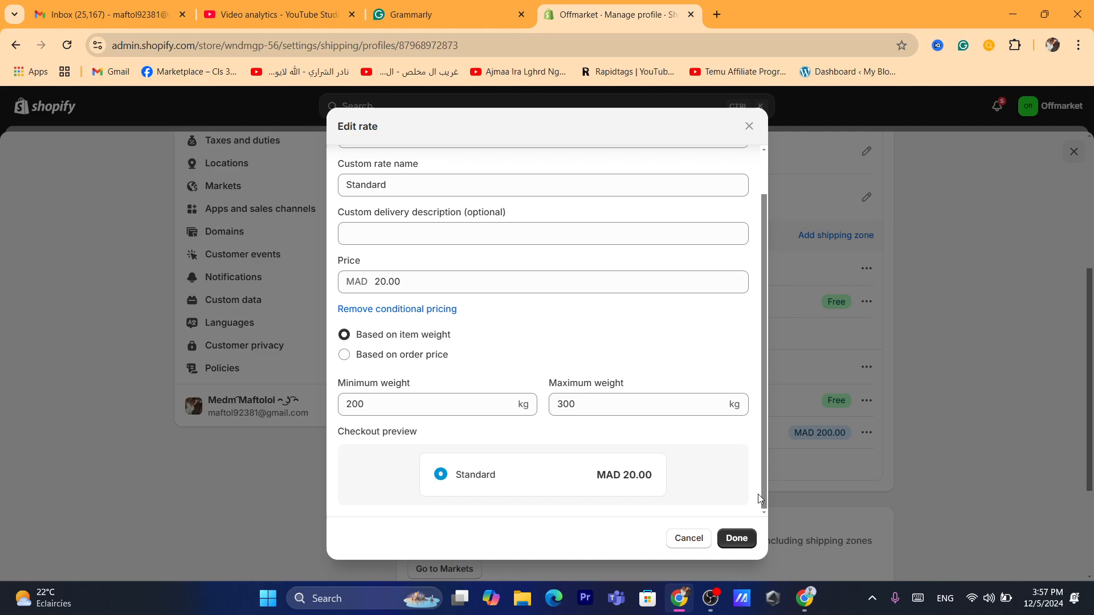
{"action": "left_click", "coordinate": [735, 539]}
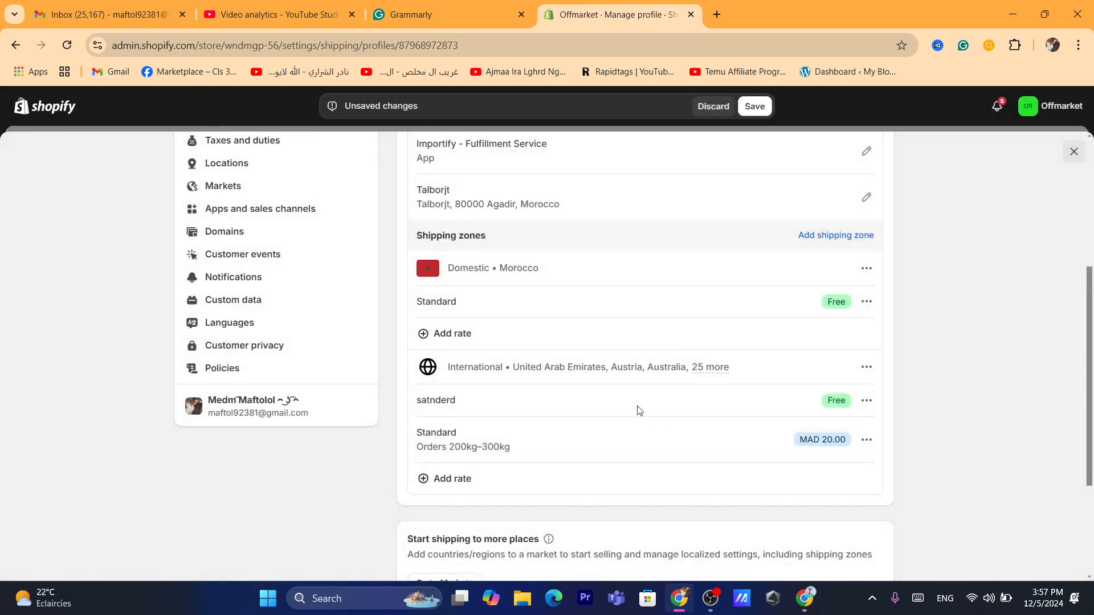
{"action": "left_click", "coordinate": [754, 106]}
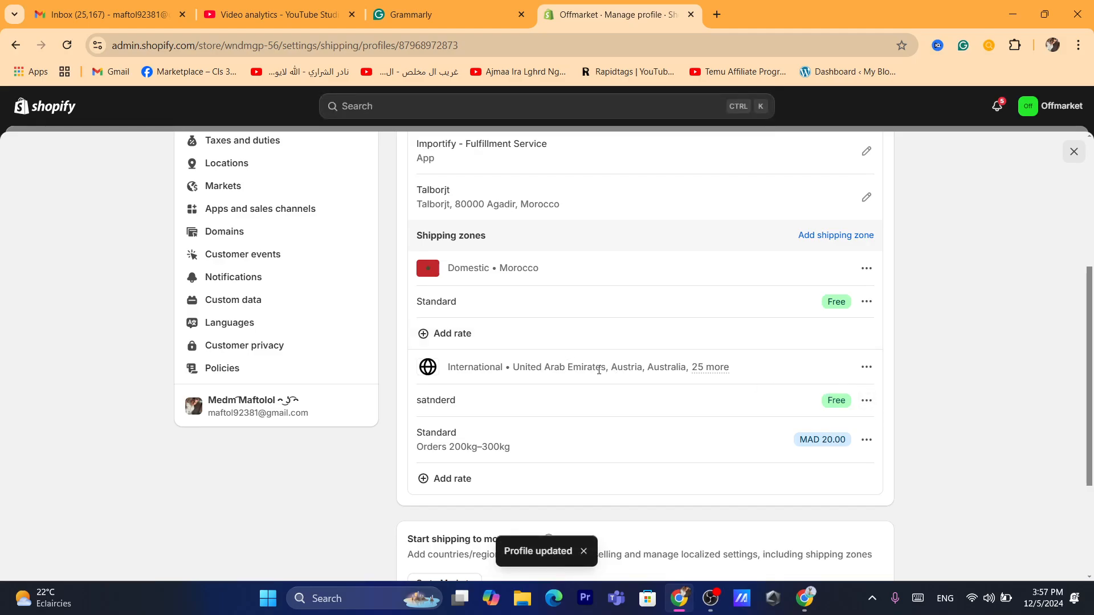
{"action": "left_click", "coordinate": [866, 367]}
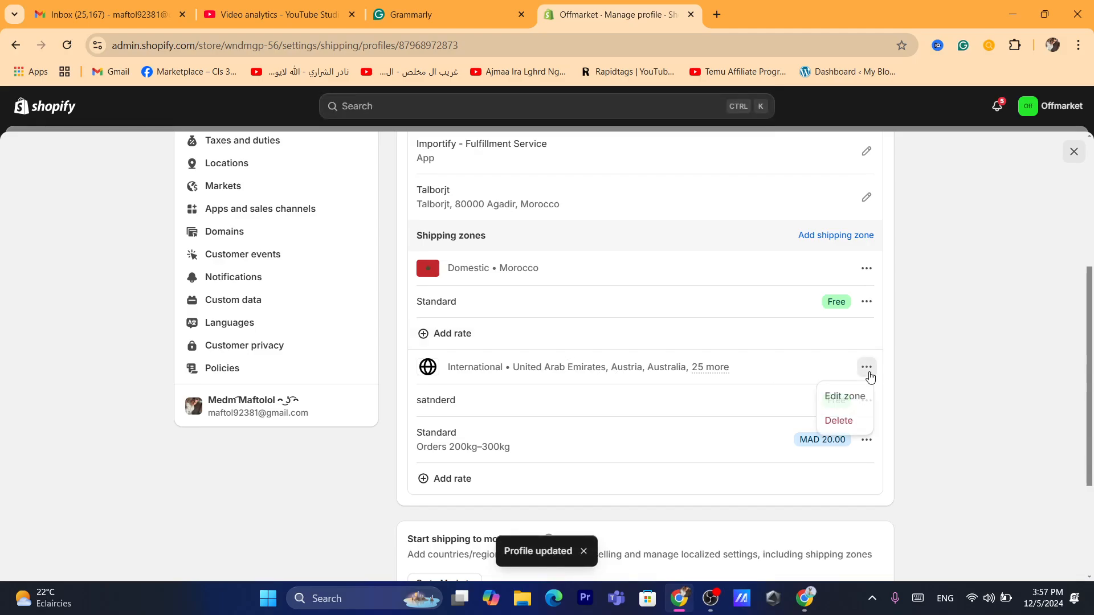
{"action": "left_click", "coordinate": [994, 336]}
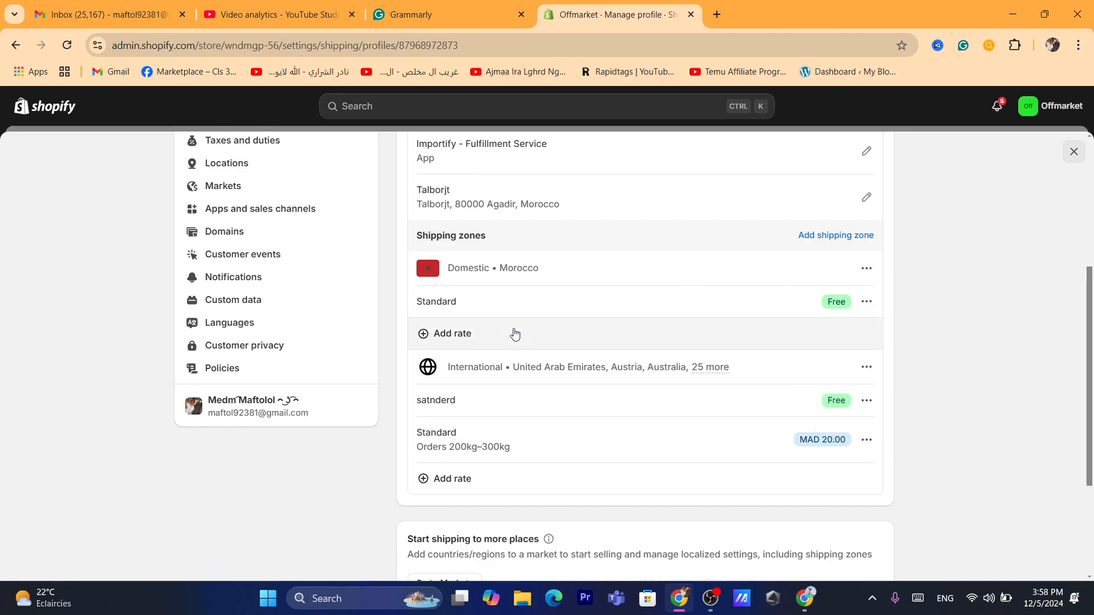
Step: Add a free custom flat rate named "standerd" to the Domestic Morocco zone, then save and leave the General profile
{"action": "left_click", "coordinate": [510, 333]}
{"action": "left_click", "coordinate": [363, 284]}
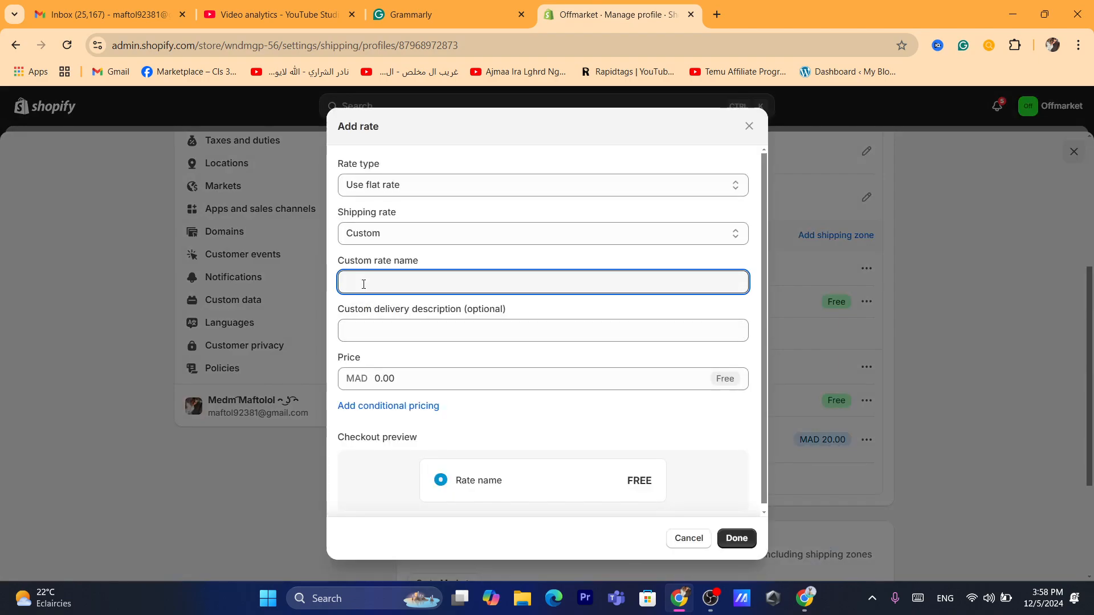
{"action": "type", "text": "standerd"}
{"action": "left_click", "coordinate": [392, 365]}
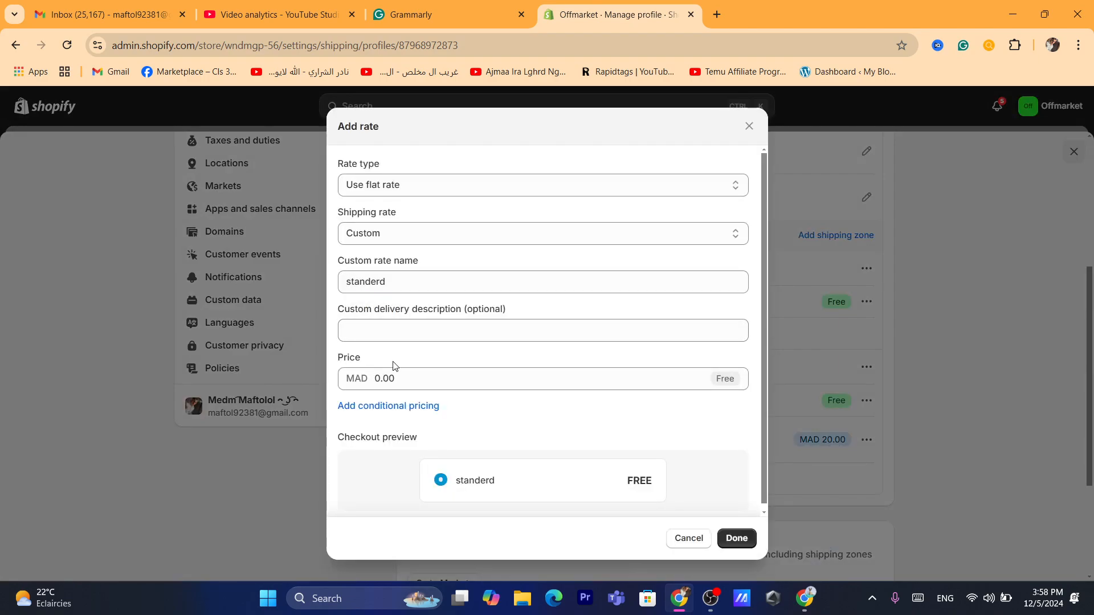
{"action": "left_click", "coordinate": [736, 538]}
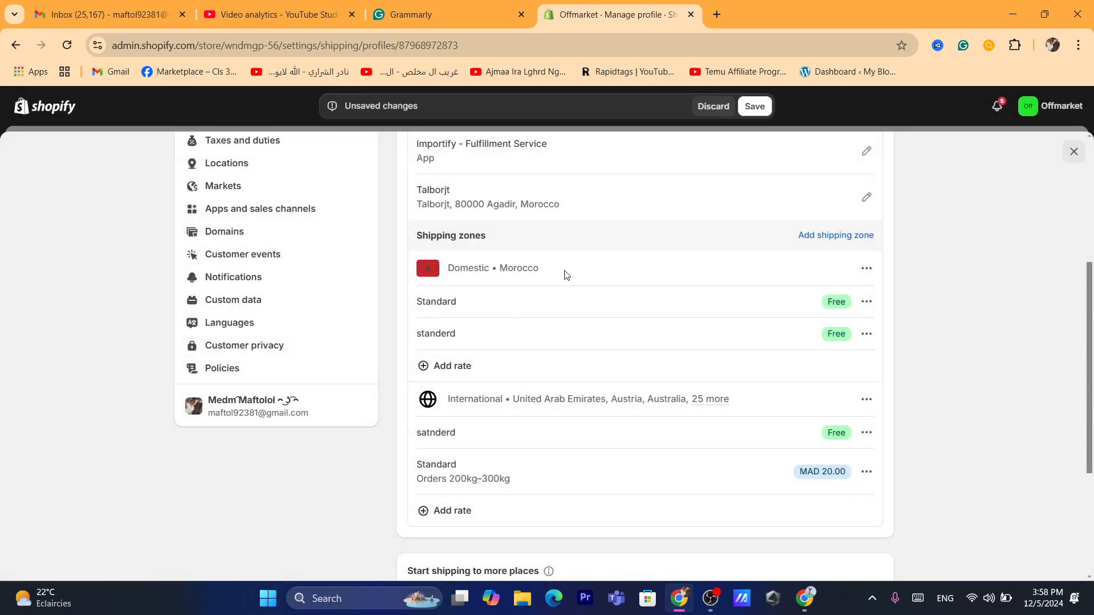
{"action": "left_click", "coordinate": [754, 107]}
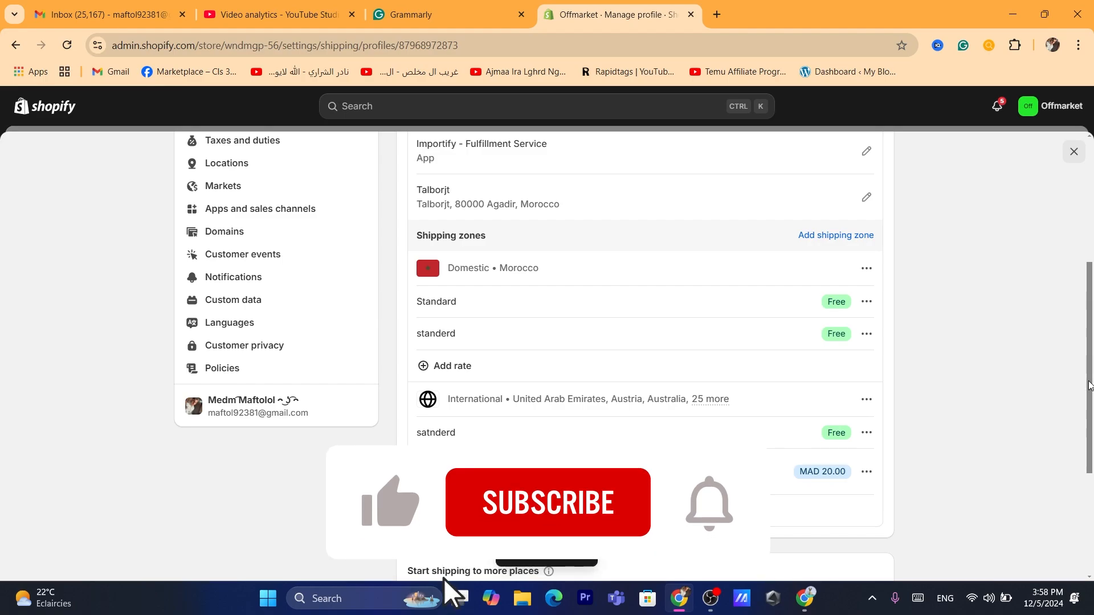
{"action": "left_click_drag", "start_coordinate": [1089, 386], "coordinate": [1089, 268]}
{"action": "left_click", "coordinate": [404, 149]}
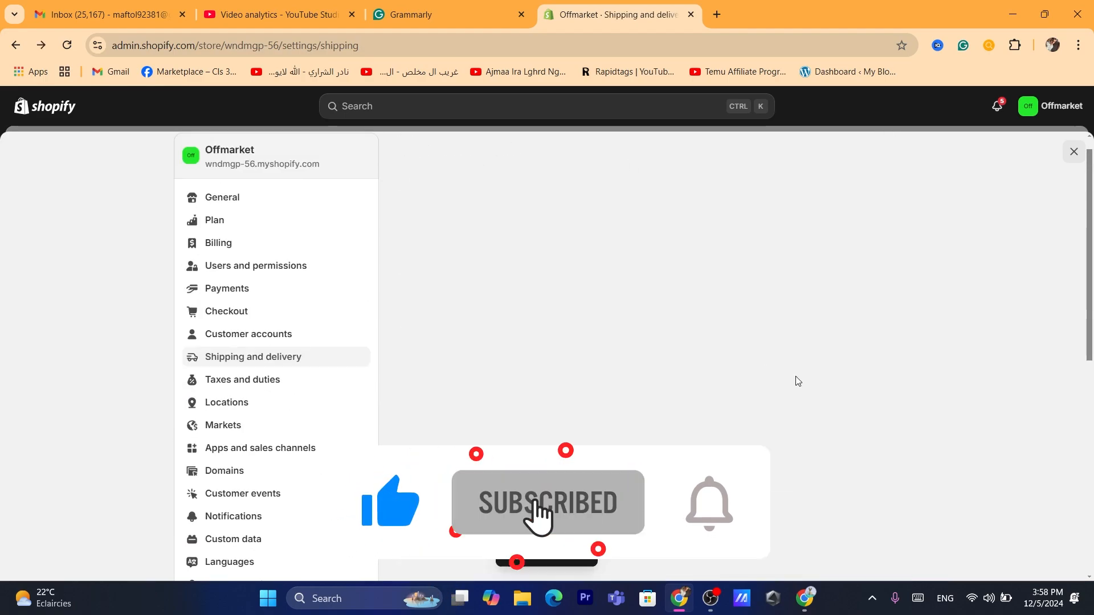